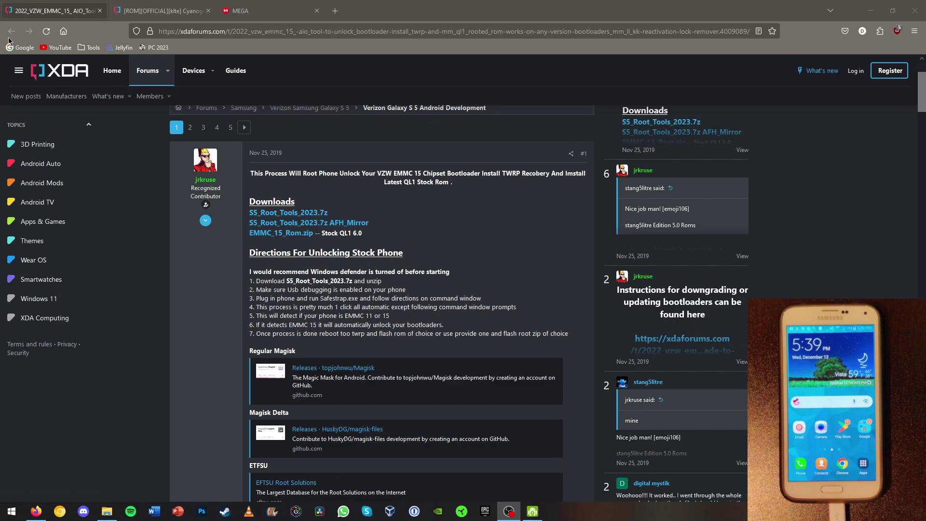
# Inspect the XDA thread's full web address in the address bar.
pyautogui.click(234, 28)
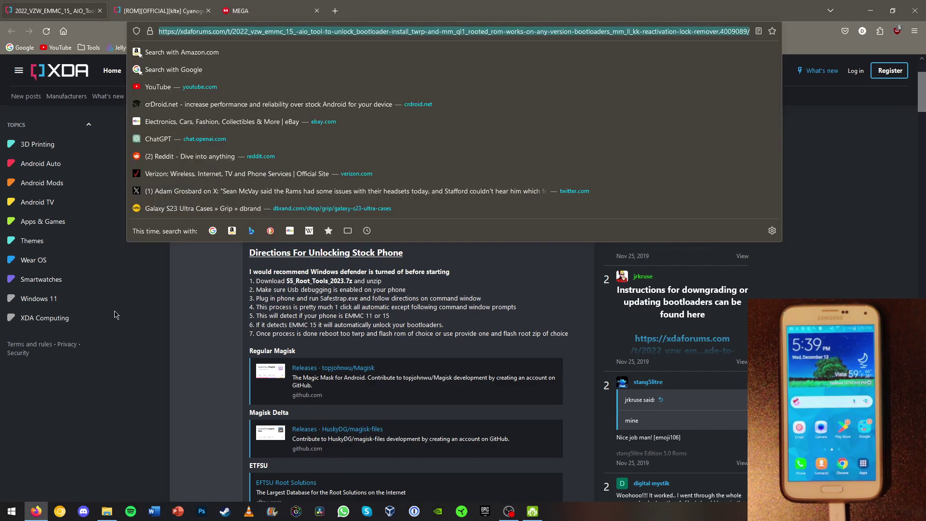
pyautogui.click(145, 322)
pyautogui.click(234, 31)
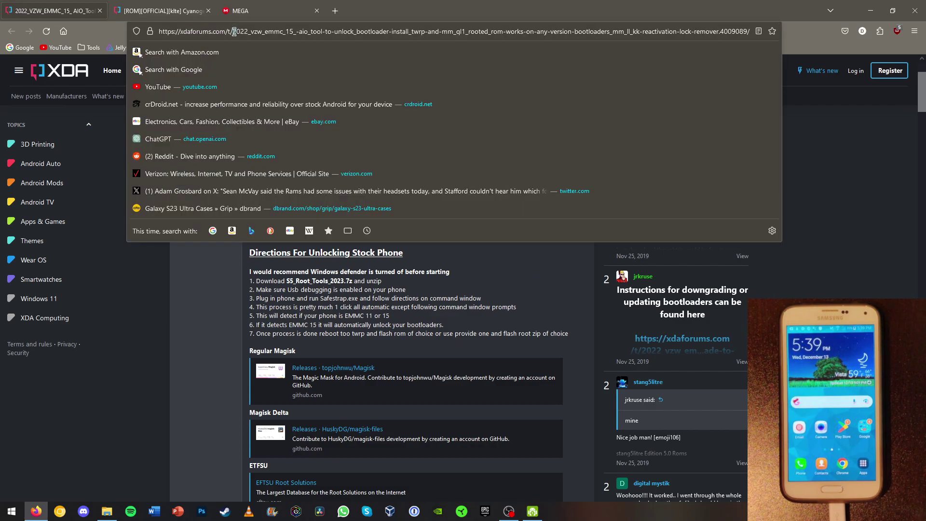
pyautogui.click(223, 360)
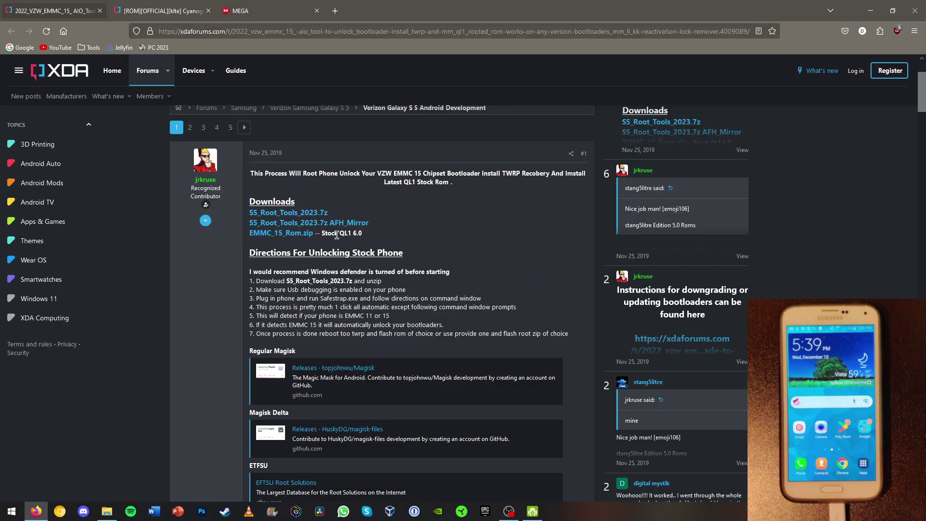
# Try the main S5_Root_Tools_2023.7z link, open its AFH_Mirror link in a new tab, and close the 404 page.
pyautogui.click(300, 216)
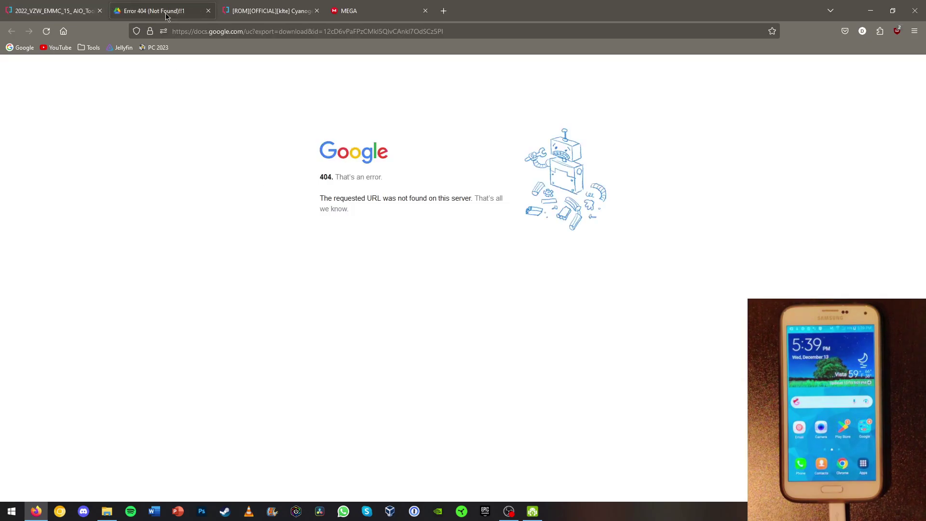
pyautogui.hotkey('ctrl', 'shift', 'Tab')
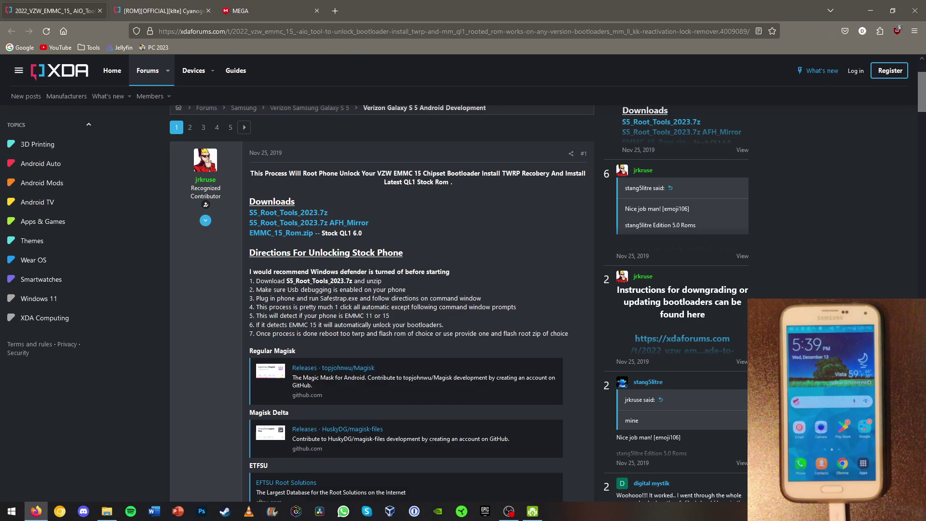
pyautogui.click(309, 222)
pyautogui.hotkey('ctrl', 'shift', 'Tab')
pyautogui.scroll(-1, 276, 170)
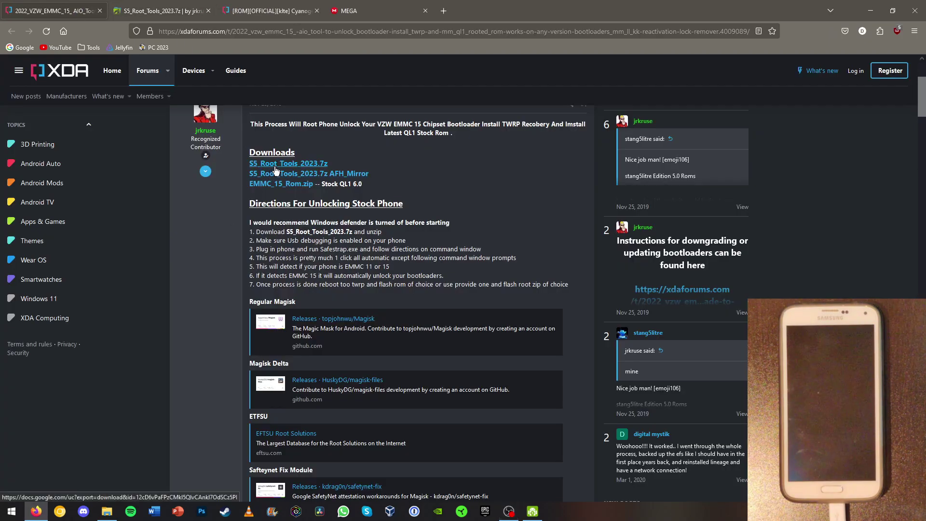
pyautogui.click(276, 166)
pyautogui.middleClick(179, 5)
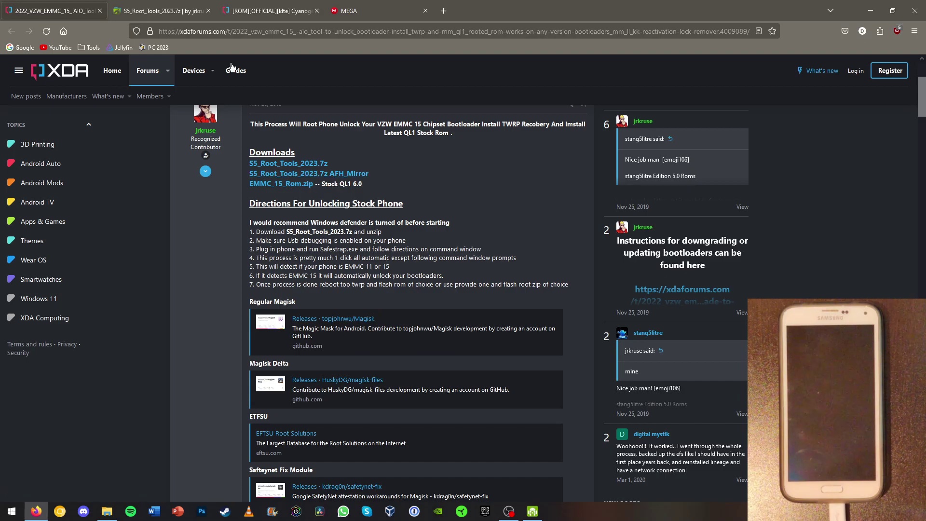
# Download the 645 MB S5_Root_Tools_2023.7z via AFH's Primary download, then return to the XDA thread.
pyautogui.click(159, 10)
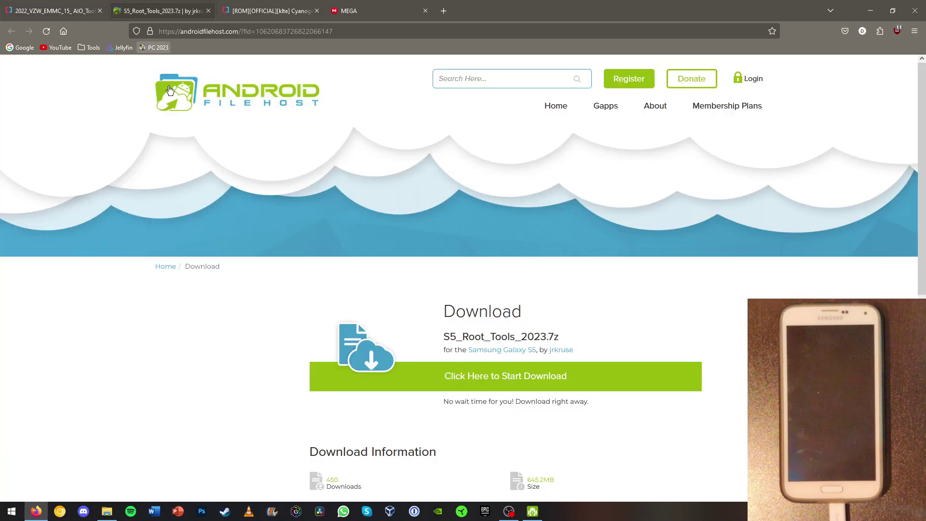
pyautogui.click(495, 380)
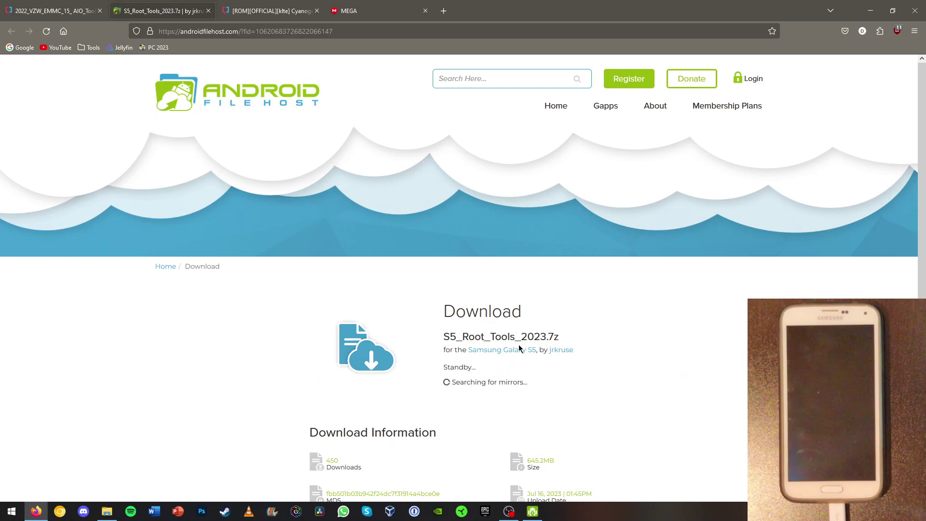
pyautogui.scroll(-3, 507, 424)
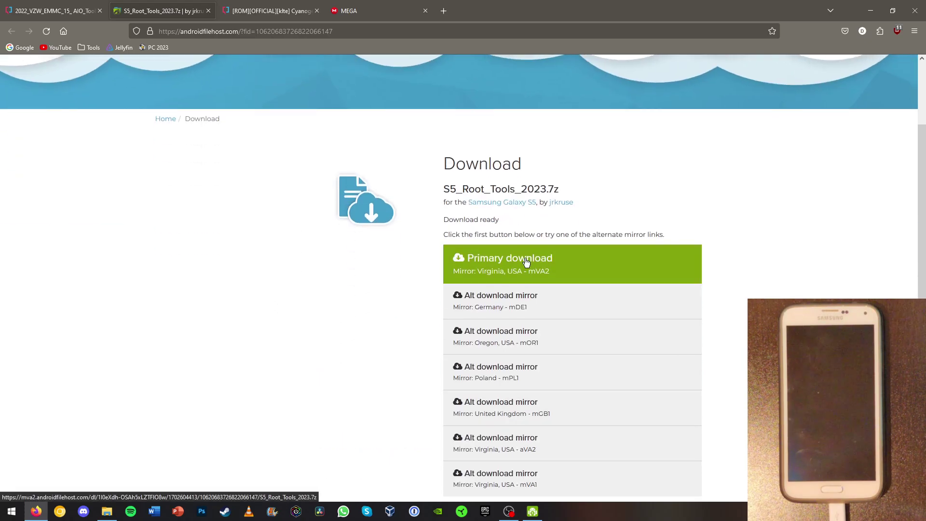
pyautogui.click(530, 265)
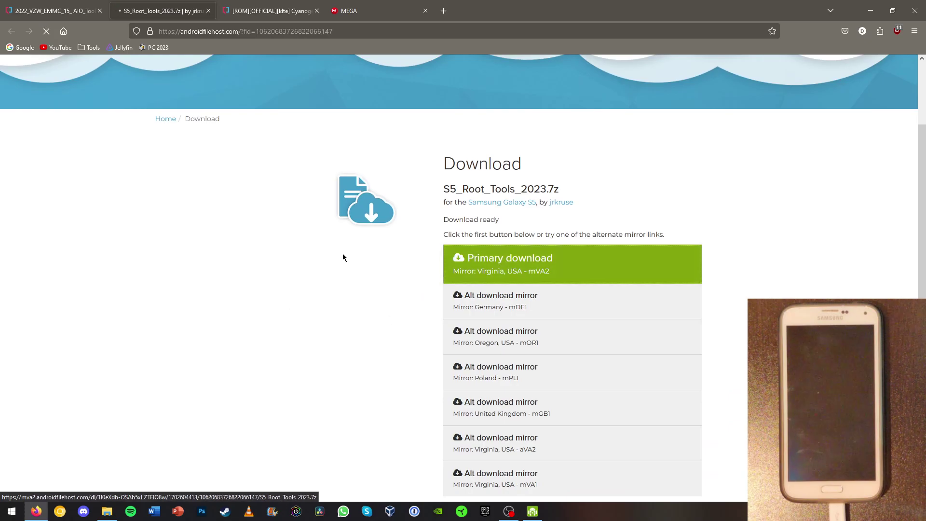
pyautogui.scroll(2, 678, 347)
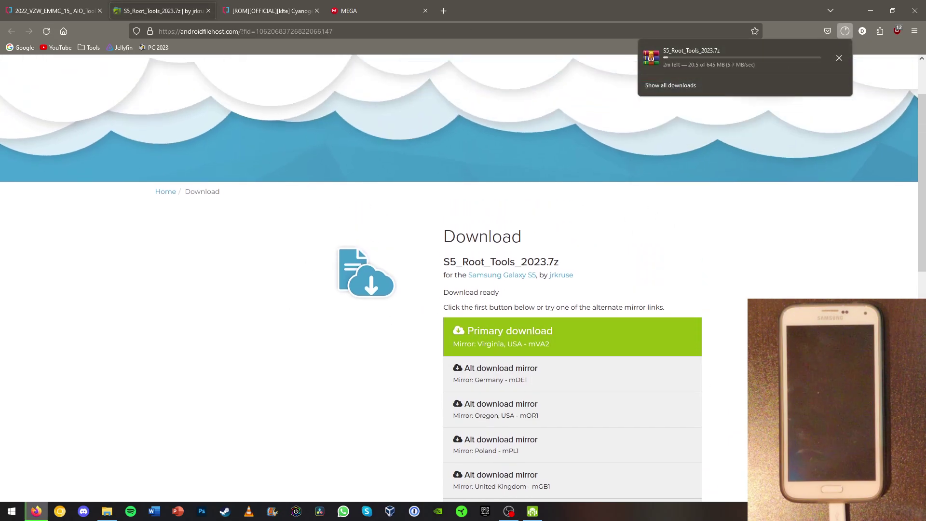
pyautogui.scroll(2, 333, 207)
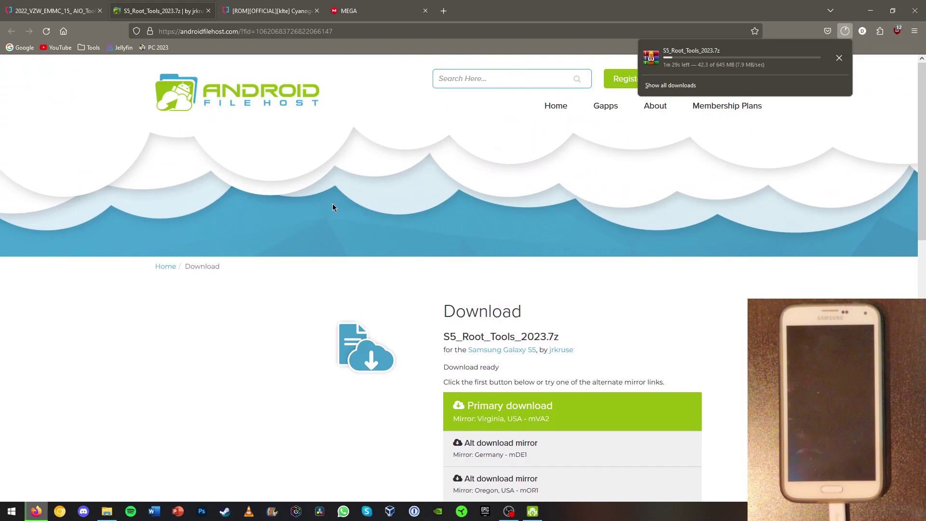
pyautogui.click(53, 11)
# Open the Verizon Samsung Galaxy S 5 forum in a separate tab and search Google for the selected 'Samsung Galaxy S 5'.
pyautogui.scroll(3, 184, 267)
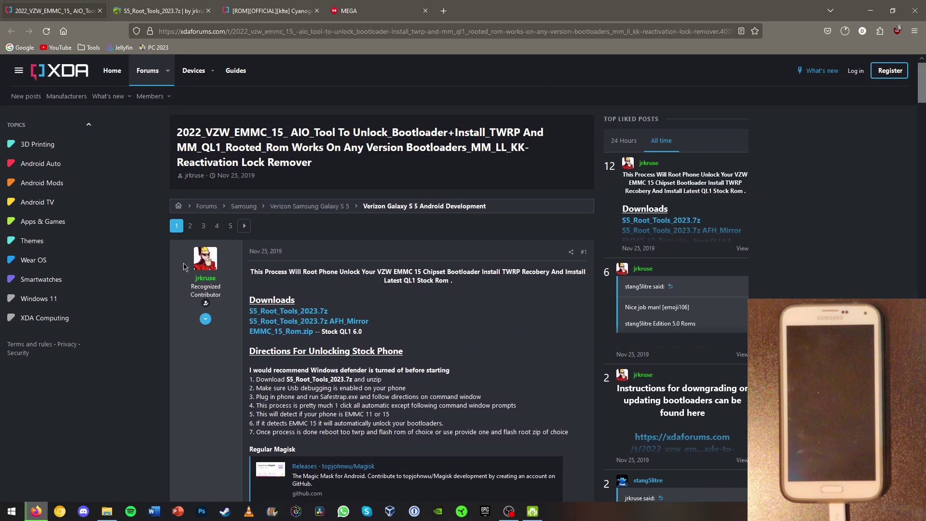
pyautogui.middleClick(309, 212)
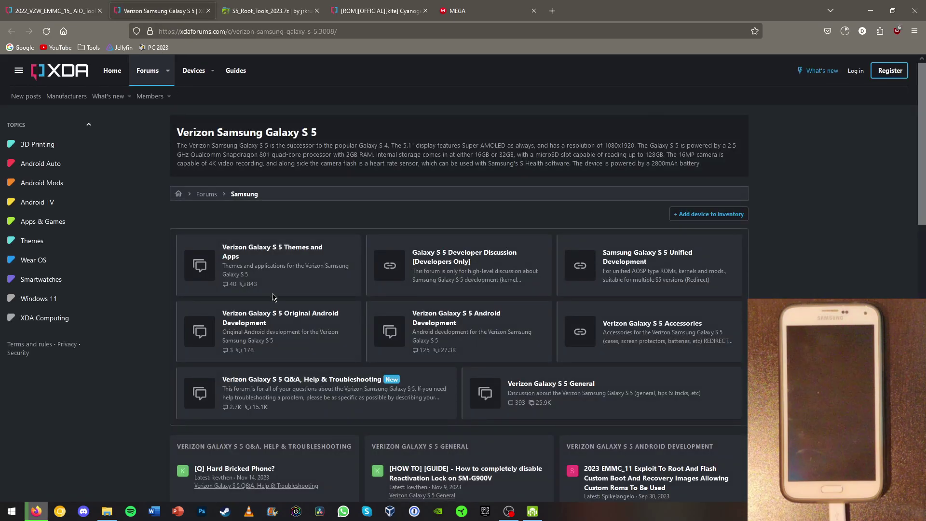
pyautogui.moveTo(217, 133); pyautogui.dragTo(369, 139)
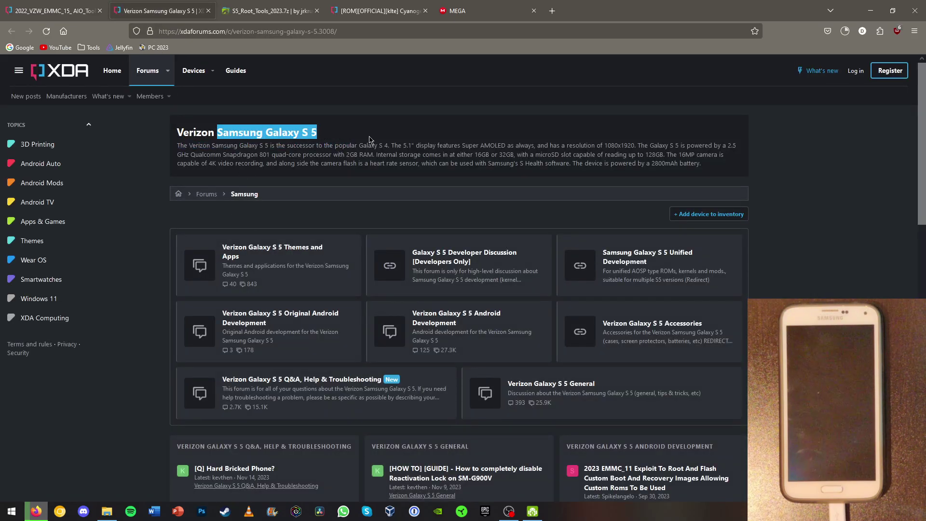
pyautogui.rightClick(287, 125)
# Refine the Google query to 'Samsung Galaxy S 5 xda devs'.
pyautogui.click(334, 204)
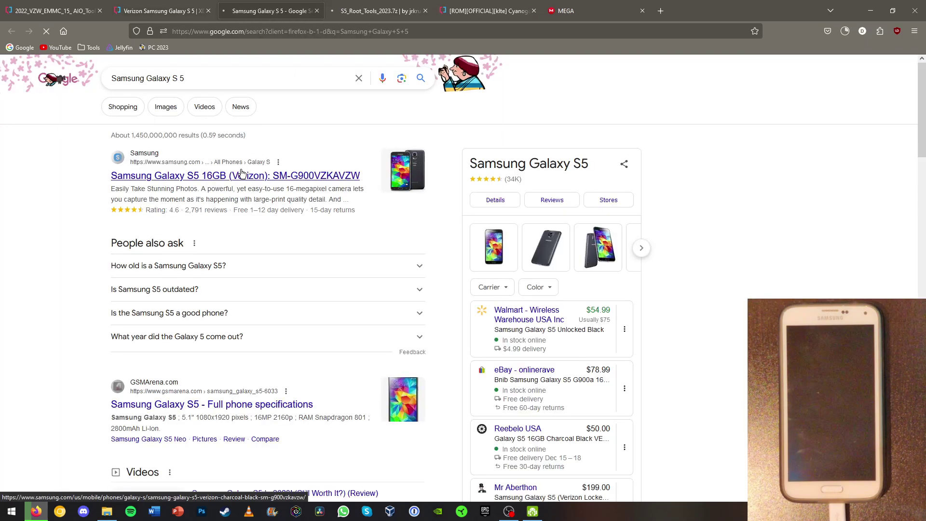
pyautogui.click(219, 80)
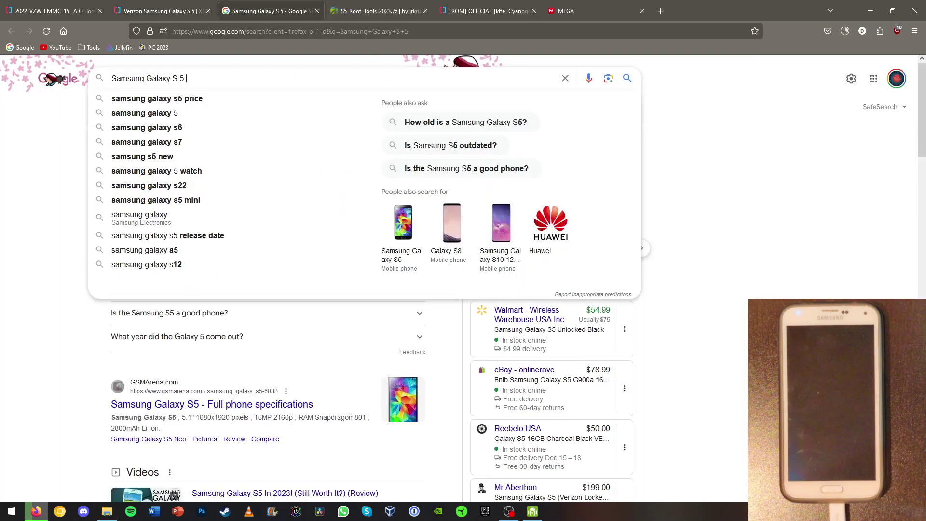
pyautogui.write('xda devs')
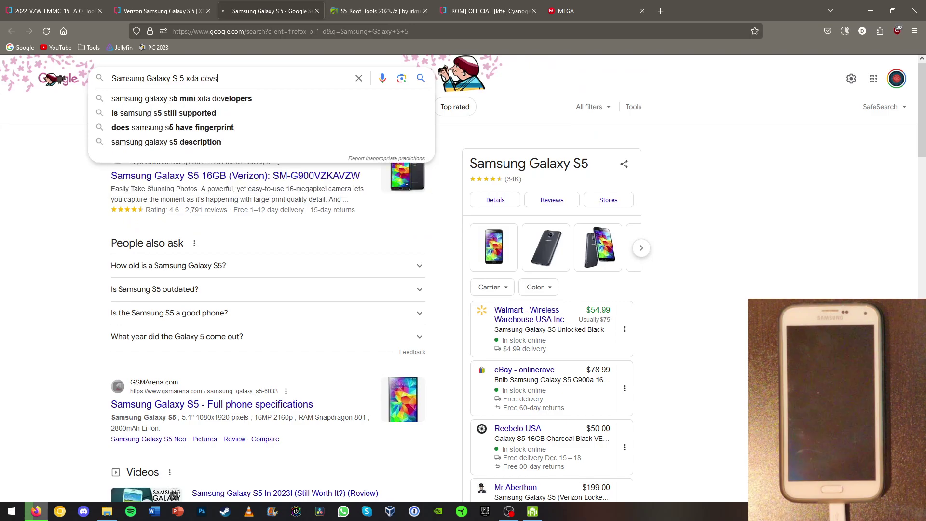
pyautogui.press('Return')
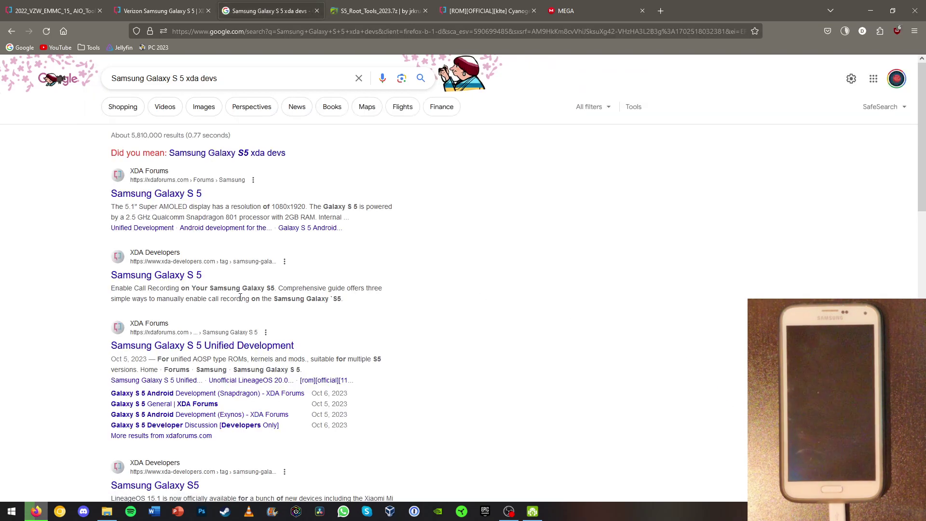
# Open the Samsung Galaxy S 5 Unified Development forum and scroll through its ROM threads.
pyautogui.click(202, 344)
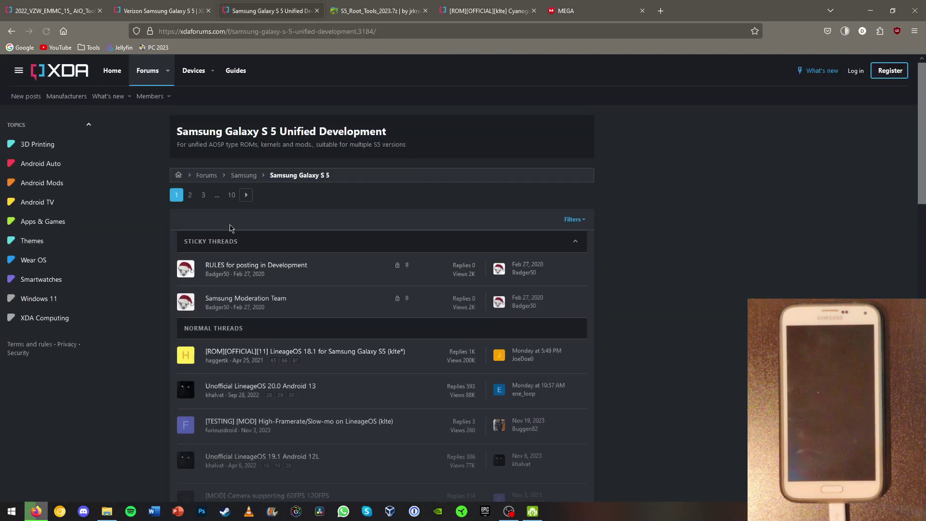
pyautogui.moveTo(296, 131); pyautogui.dragTo(360, 132)
pyautogui.click(416, 145)
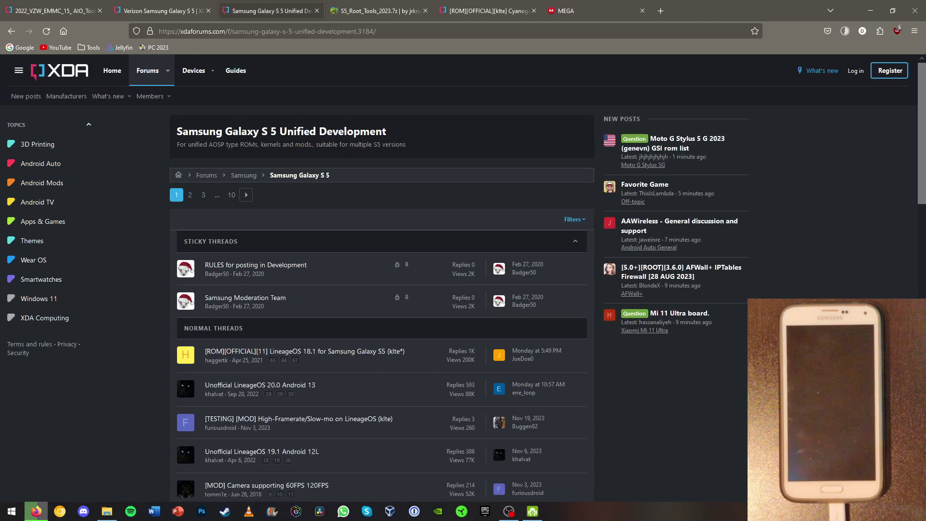
pyautogui.scroll(-2, 314, 284)
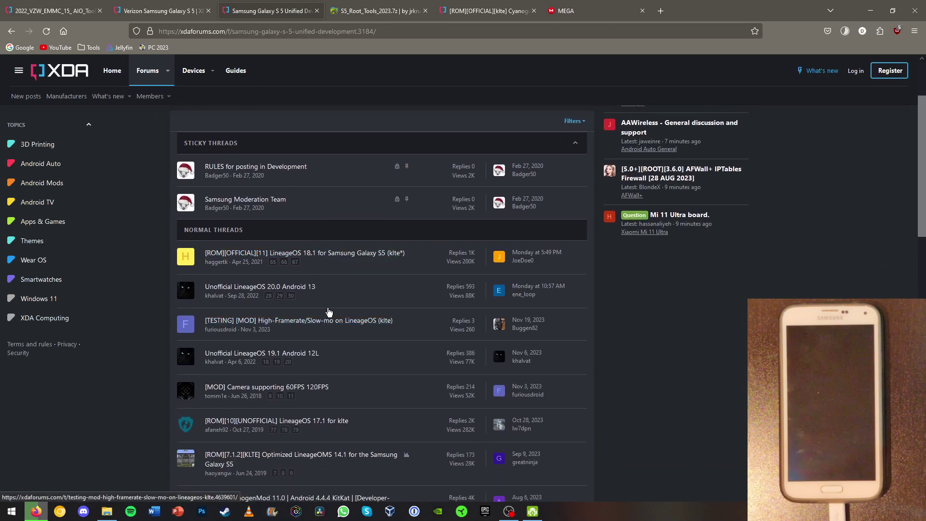
pyautogui.scroll(-3, 243, 248)
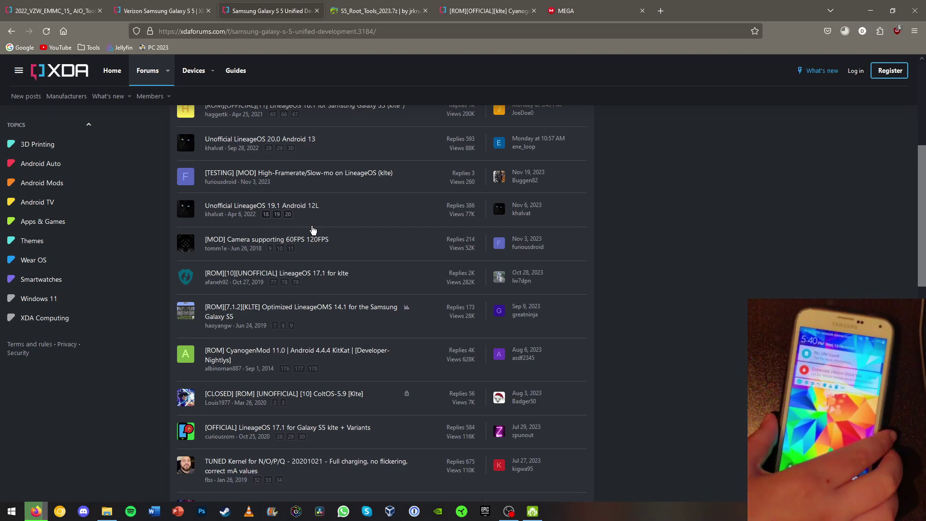
# Review the two files in the MEGA klte CyanogenMod 13.0 folder, then scroll the Unified Development thread list.
pyautogui.click(514, 4)
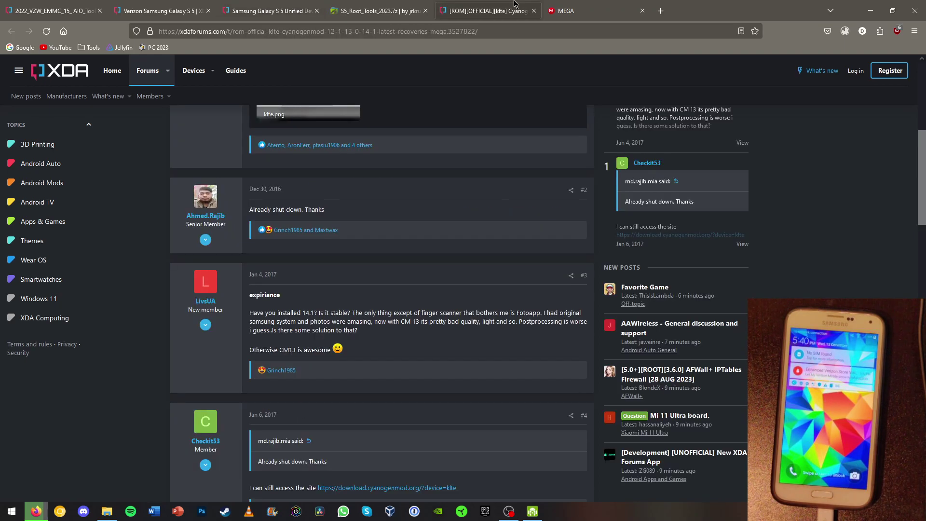
pyautogui.click(568, 9)
pyautogui.click(191, 189)
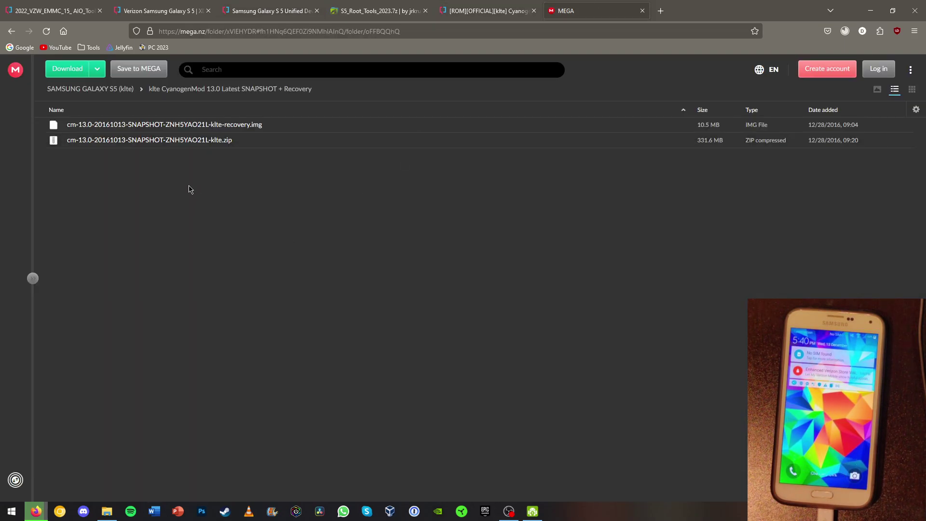
pyautogui.click(252, 9)
pyautogui.scroll(-7, 238, 213)
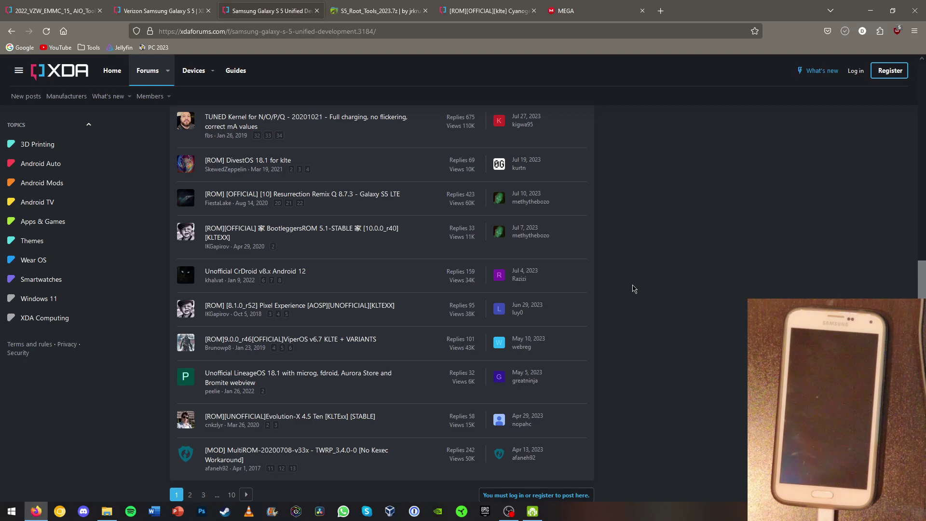
pyautogui.scroll(12, 632, 285)
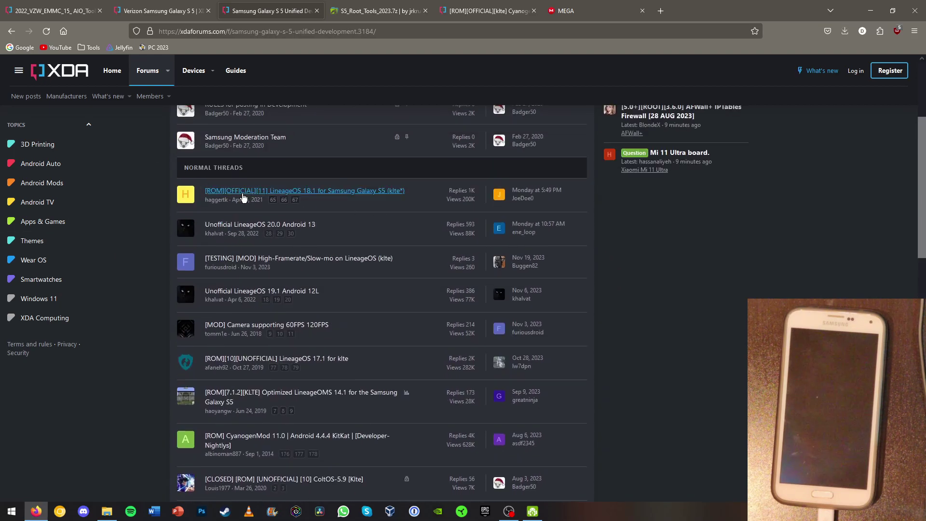
# Open the LineageOS 18.1 Galaxy S5 thread and scroll down to its Build Compatibility list.
pyautogui.click(242, 196)
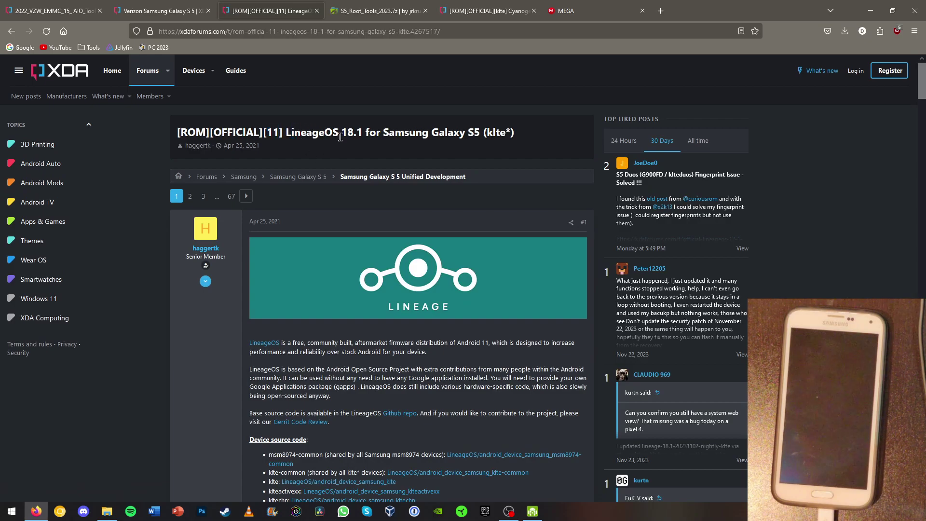
pyautogui.scroll(-3, 334, 140)
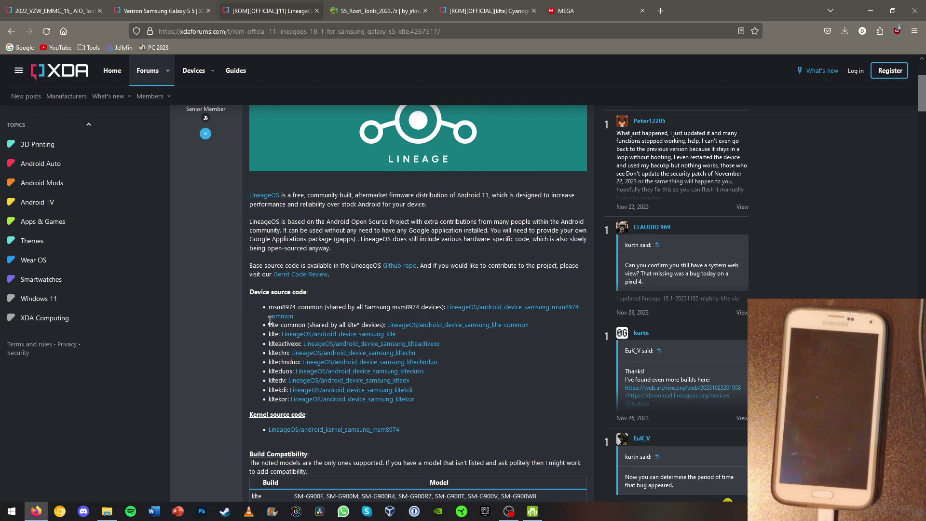
pyautogui.scroll(3, 503, 138)
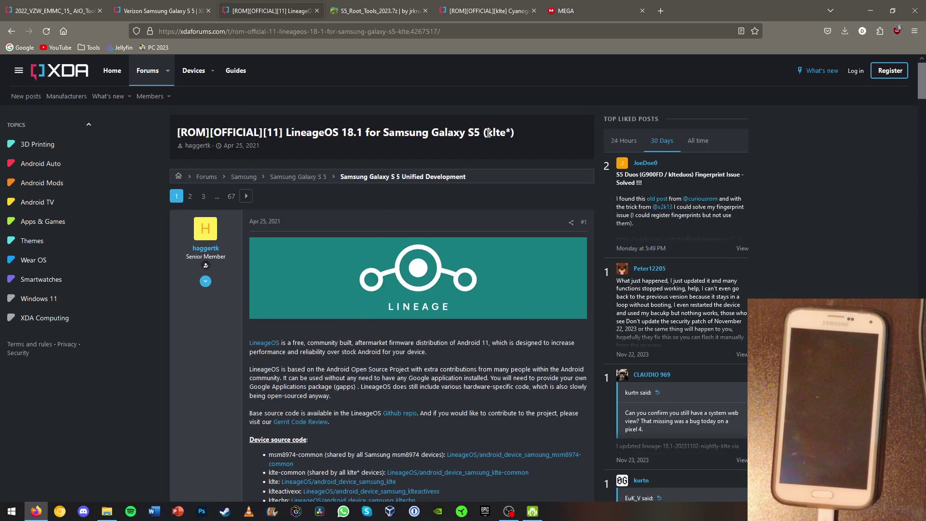
pyautogui.click(506, 134)
pyautogui.scroll(-5, 350, 387)
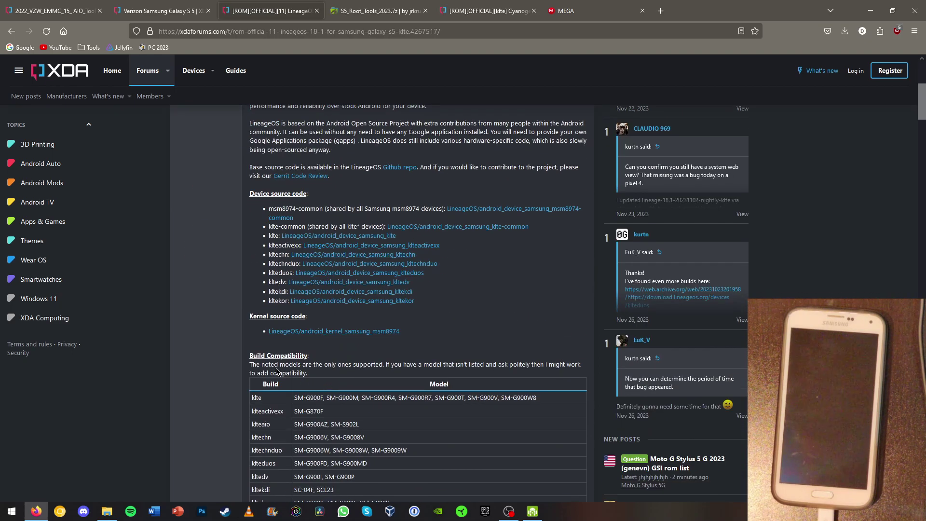
pyautogui.scroll(-3, 277, 372)
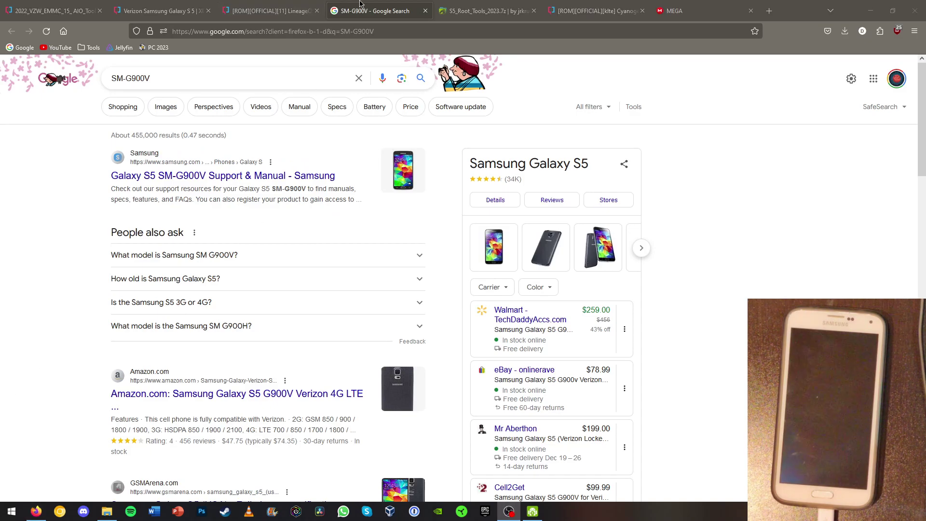
pyautogui.scroll(-1, 359, 23)
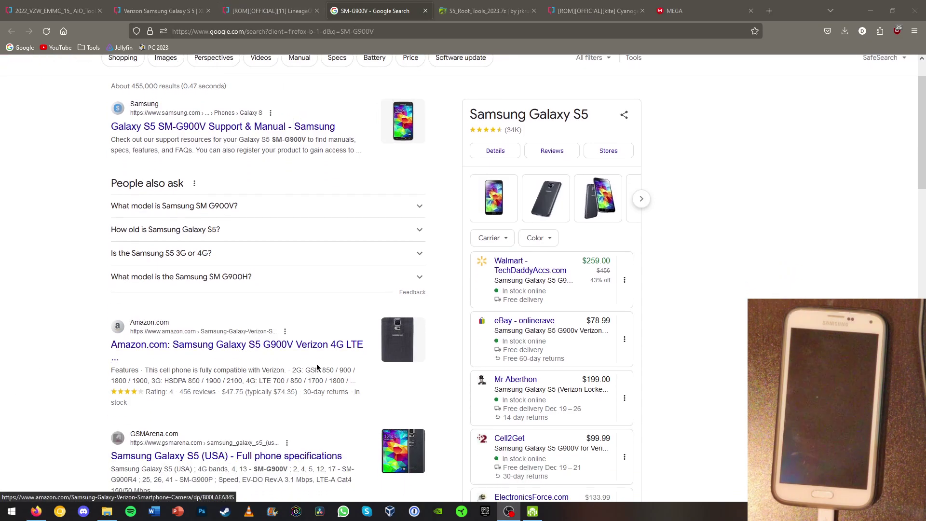
# Close the SM-G900V search results and verify SM-G900V appears under the klte build.
pyautogui.middleClick(405, 12)
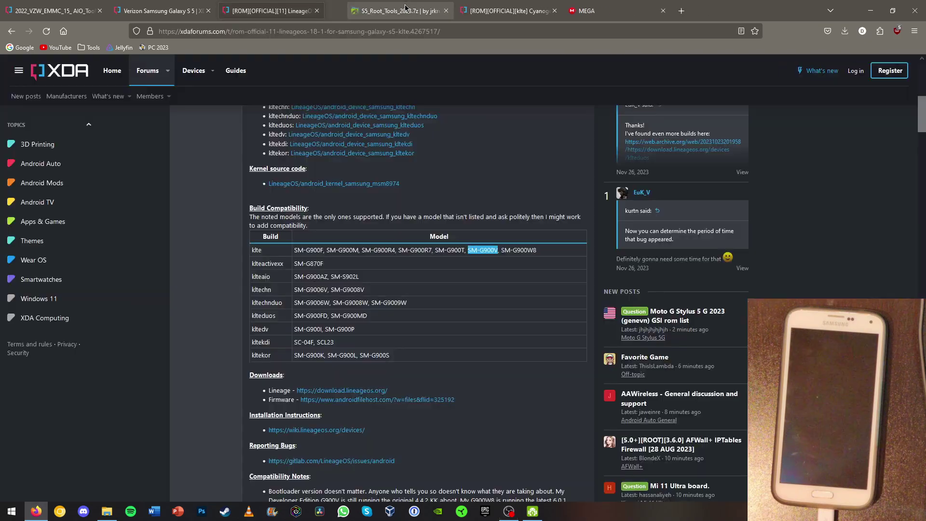
pyautogui.scroll(-1, 236, 314)
pyautogui.click(257, 297)
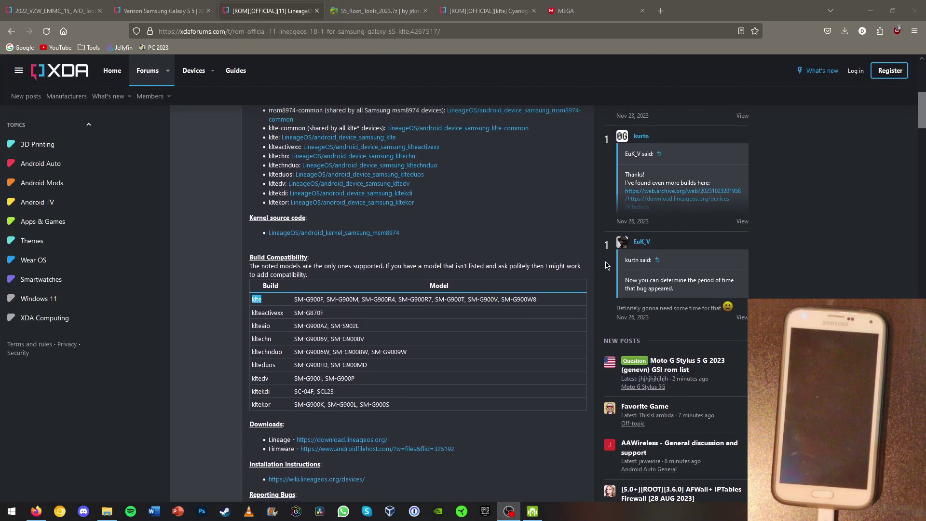
pyautogui.click(484, 10)
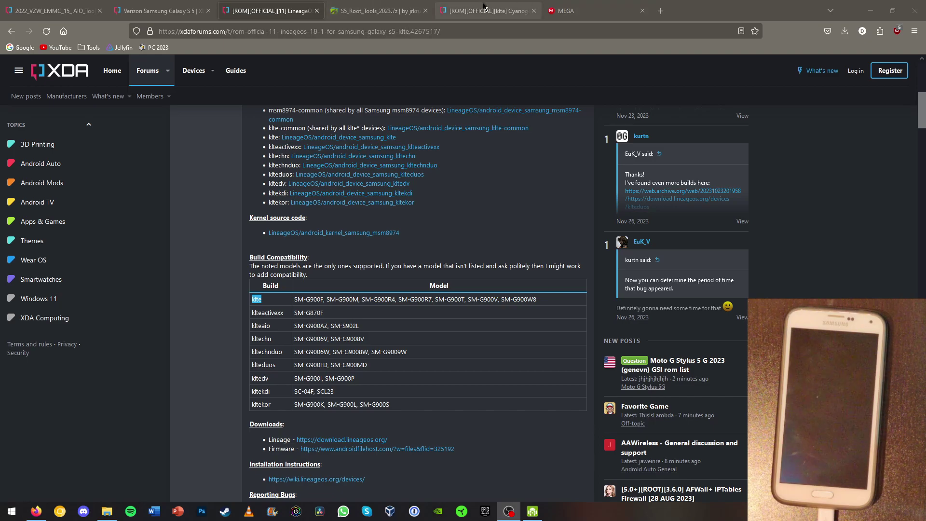
pyautogui.scroll(-5, 237, 399)
# Download the CyanogenMod 13.0 klte zip from the MEGA folder.
pyautogui.click(601, 11)
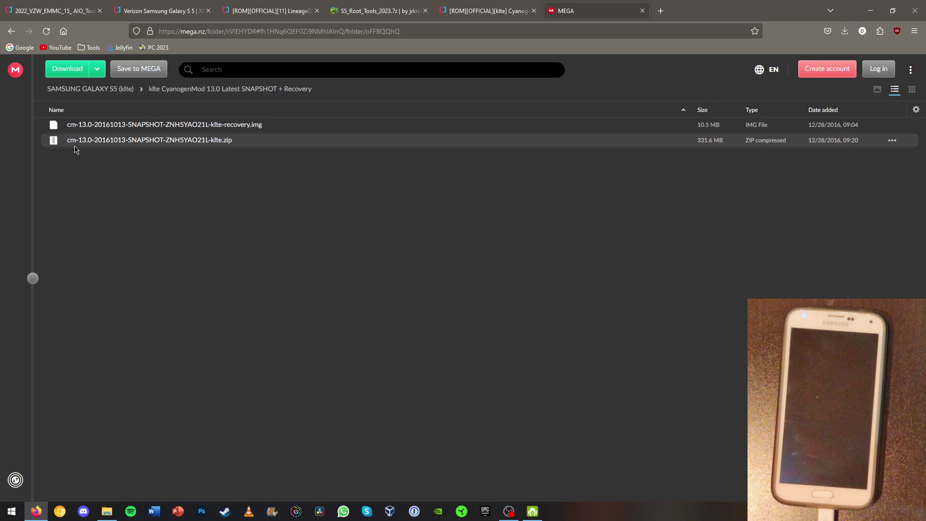
pyautogui.click(227, 144)
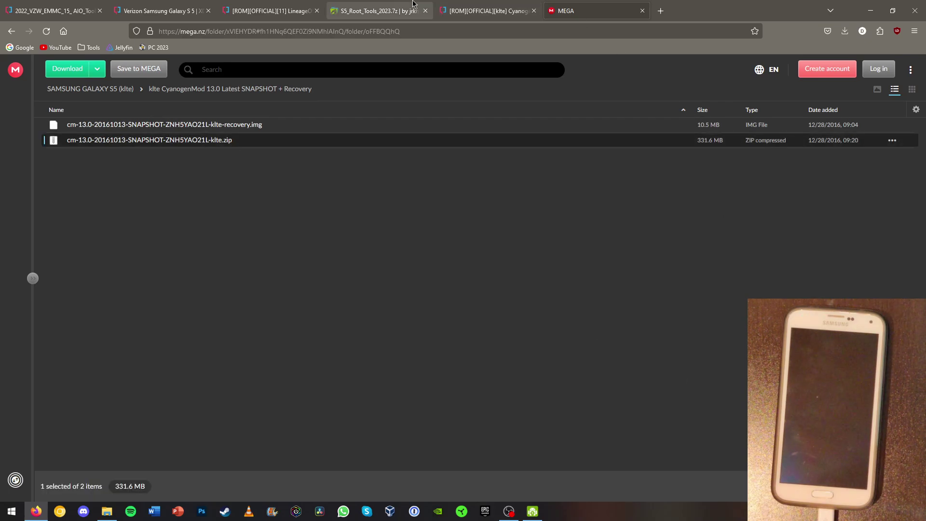
pyautogui.click(376, 11)
# Look over the LineageOS Downloads site from the XDA thread's link, then close it.
pyautogui.click(270, 10)
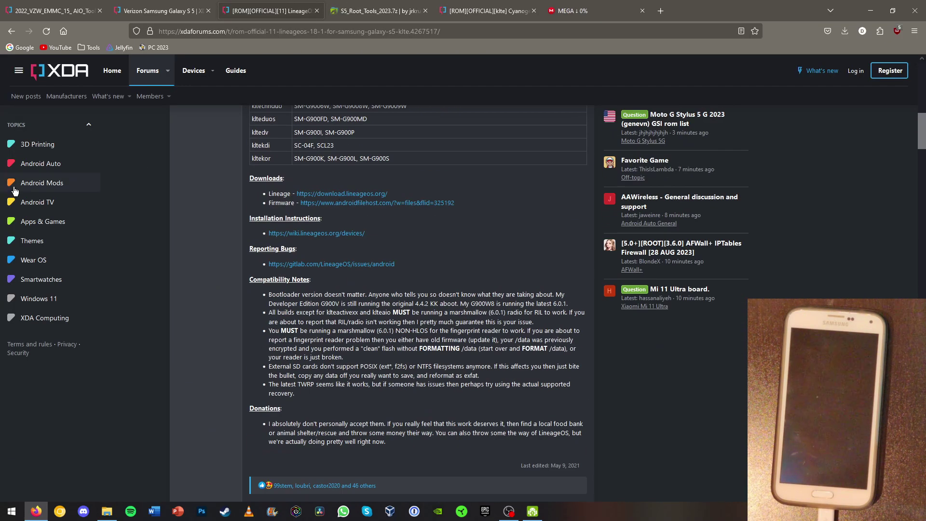
pyautogui.scroll(-2, 309, 187)
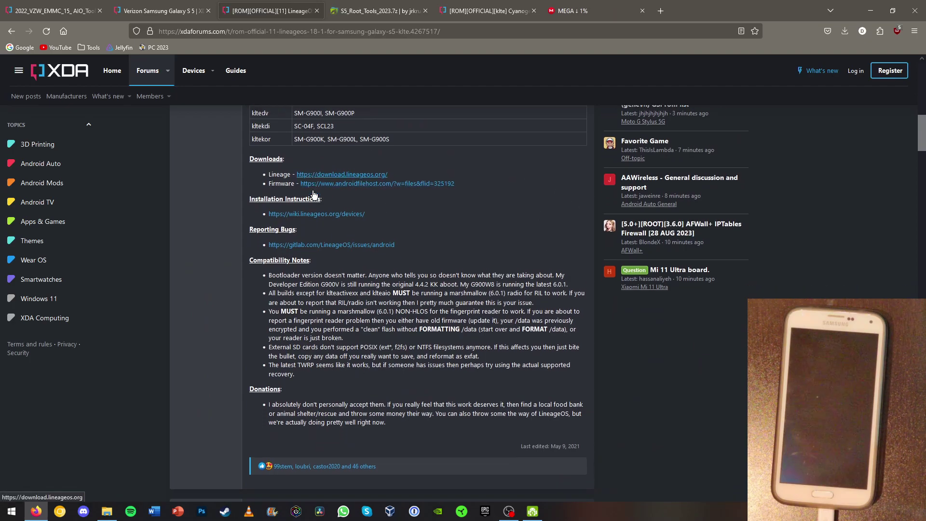
pyautogui.click(300, 145)
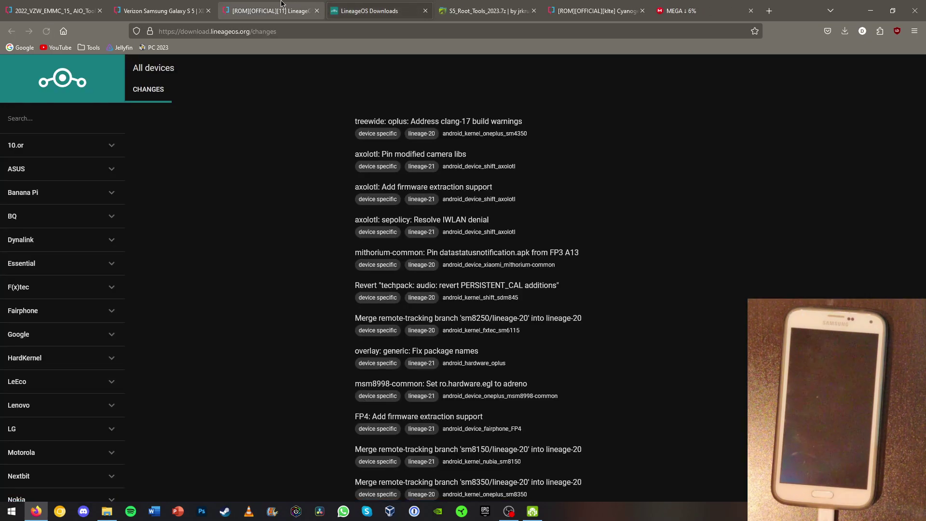
pyautogui.scroll(-5, 108, 208)
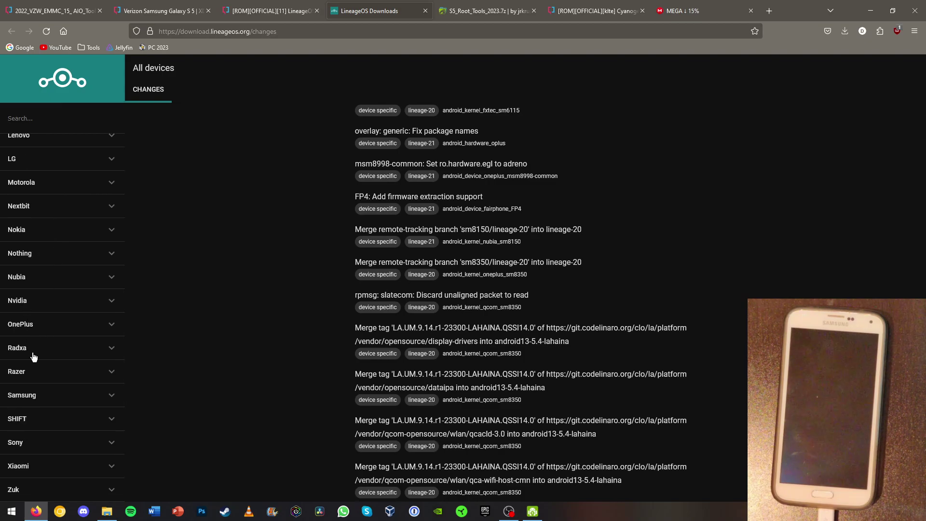
pyautogui.scroll(5, 33, 357)
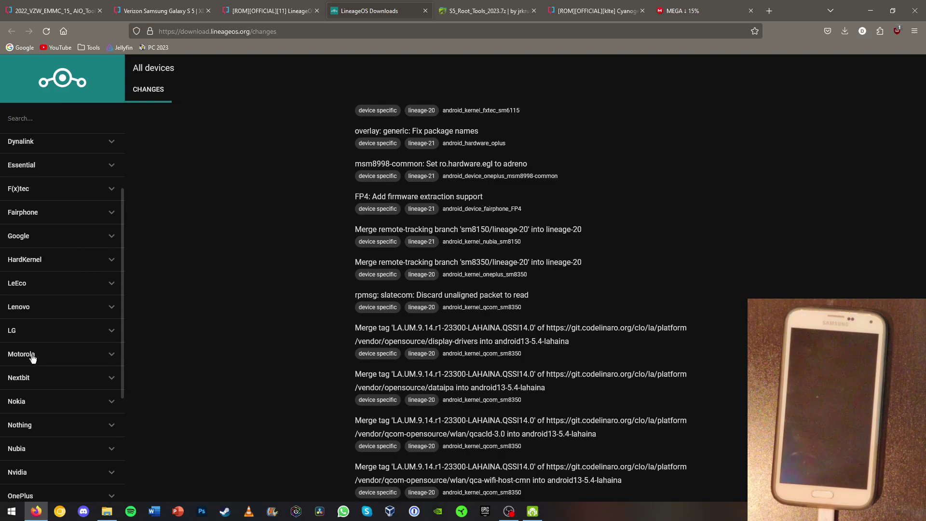
pyautogui.middleClick(384, 8)
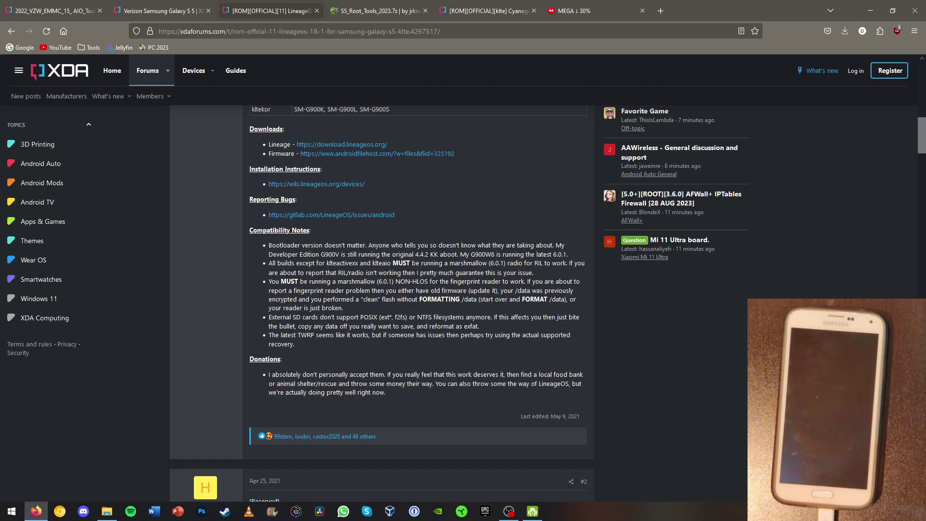
# Search Google for 'magisk' and open the topjohnwu/Magisk GitHub repository.
pyautogui.click(660, 7)
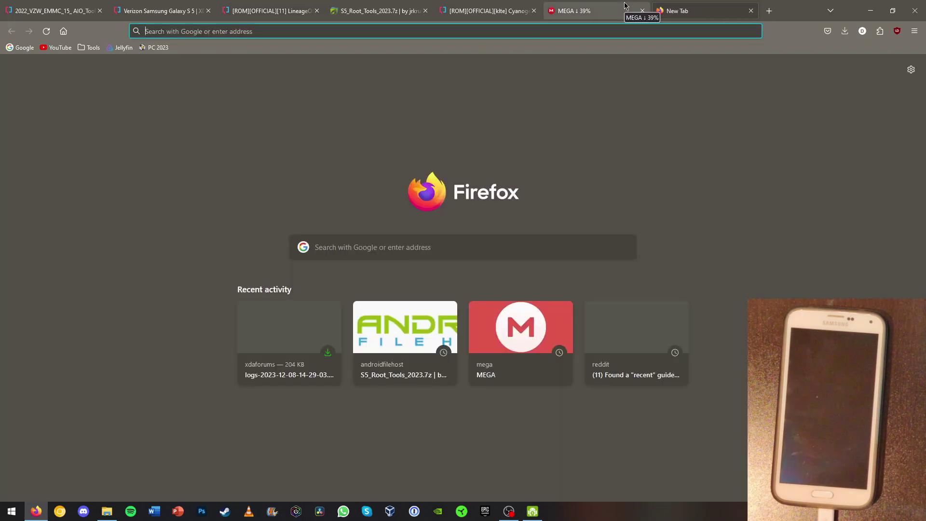
pyautogui.write('magisk')
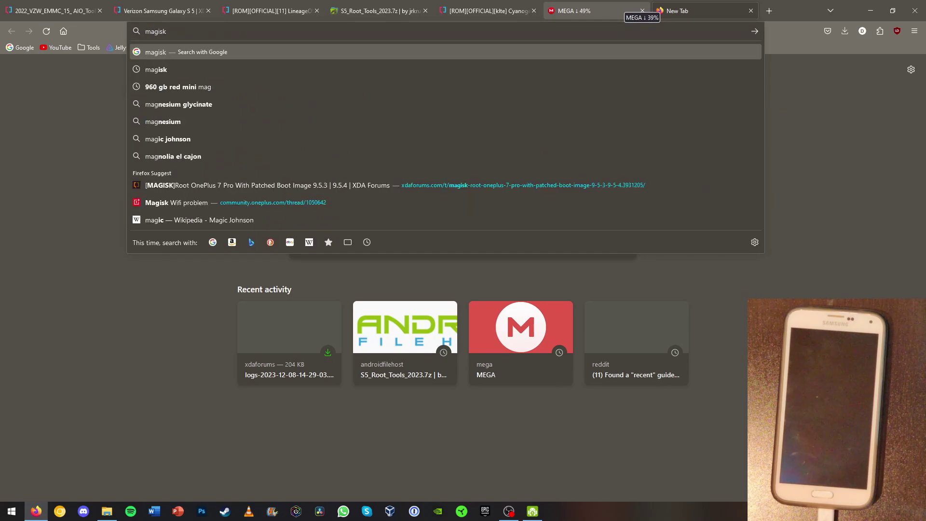
pyautogui.press('Return')
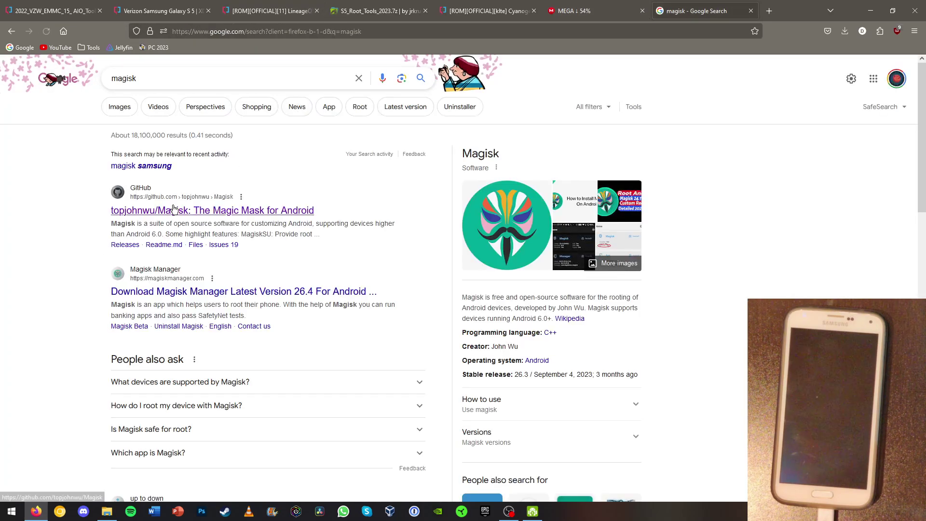
pyautogui.click(135, 219)
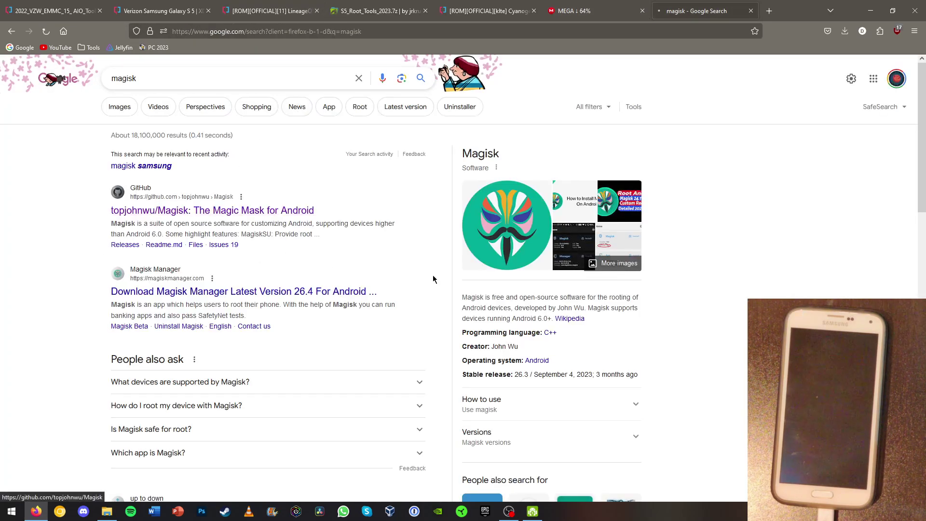
# Download Magisk-v26.4.apk from the v26.4 release's Assets.
pyautogui.scroll(-20, 328, 296)
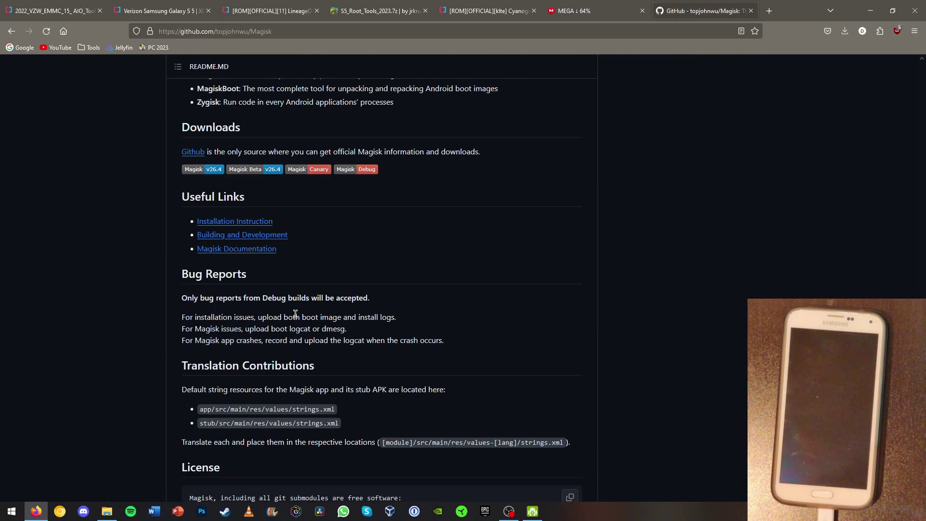
pyautogui.scroll(20, 483, 331)
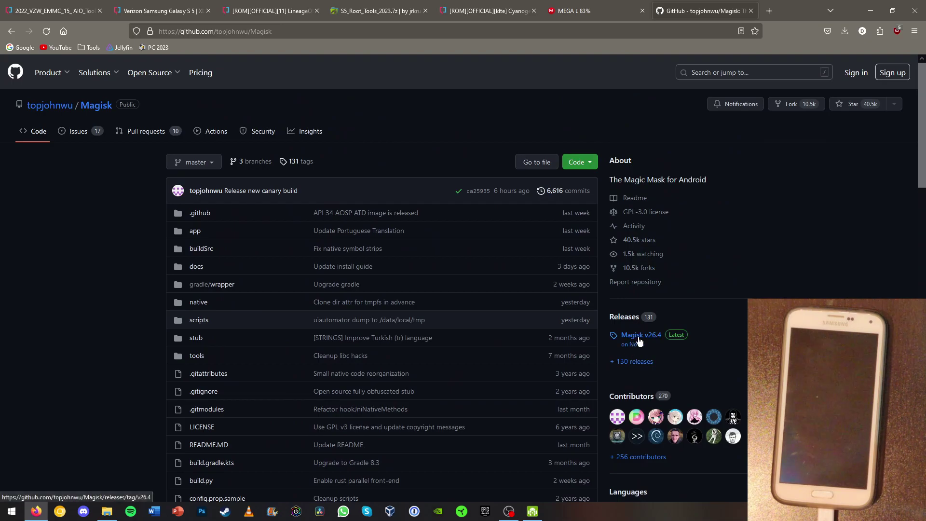
pyautogui.scroll(-10, 437, 372)
pyautogui.scroll(10, 542, 467)
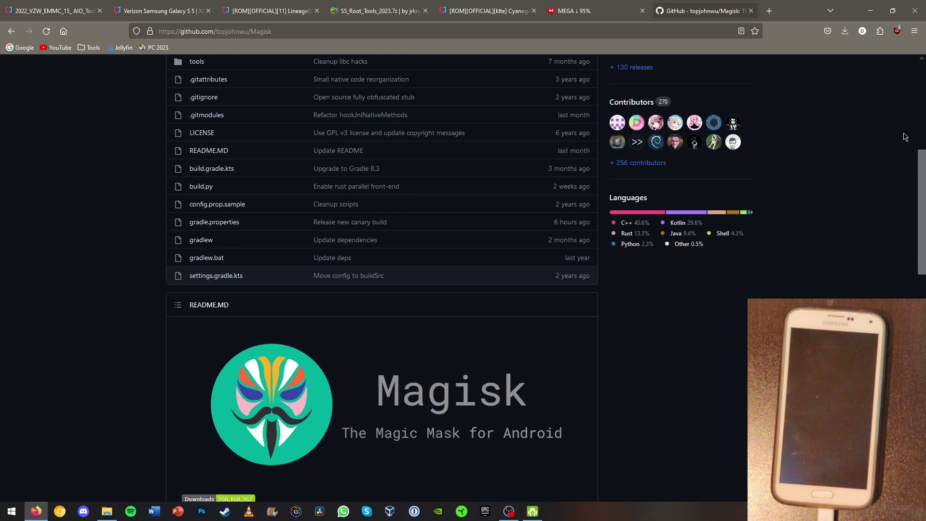
pyautogui.click(632, 335)
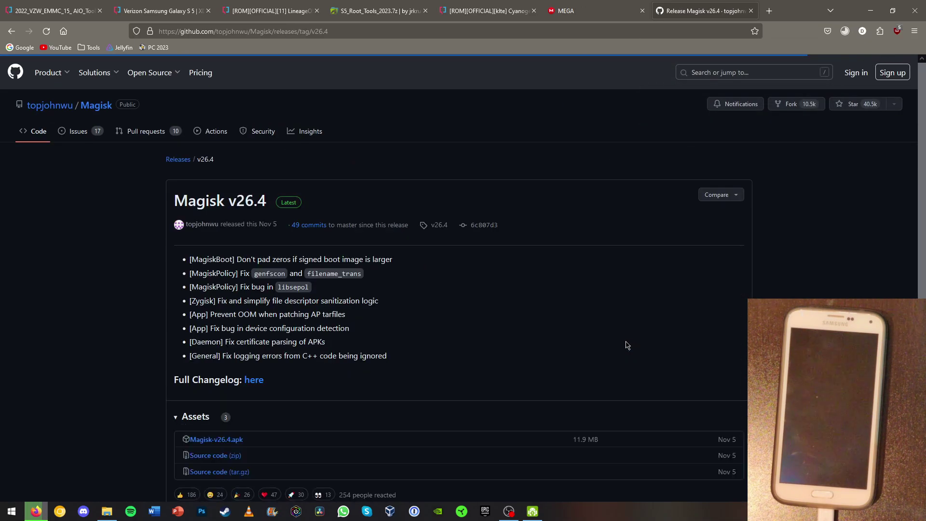
pyautogui.scroll(-2, 216, 342)
pyautogui.scroll(1, 216, 341)
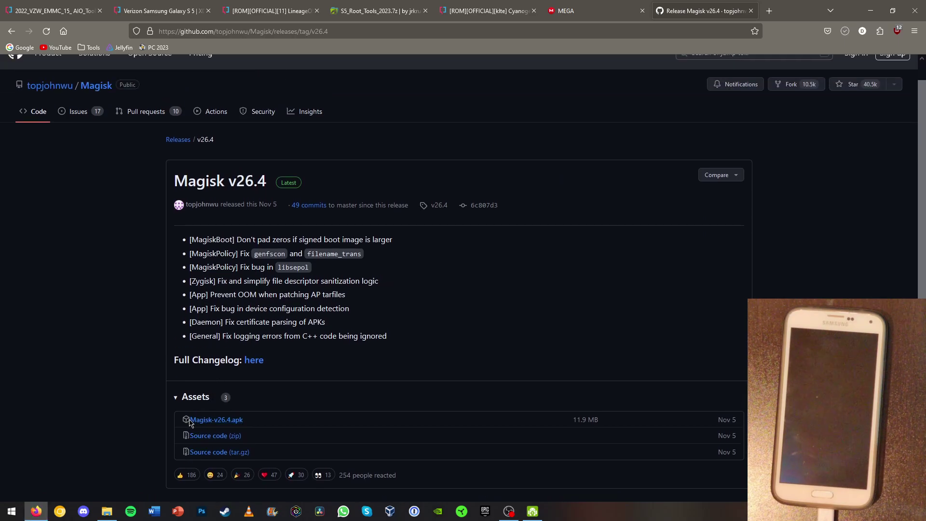
pyautogui.click(220, 423)
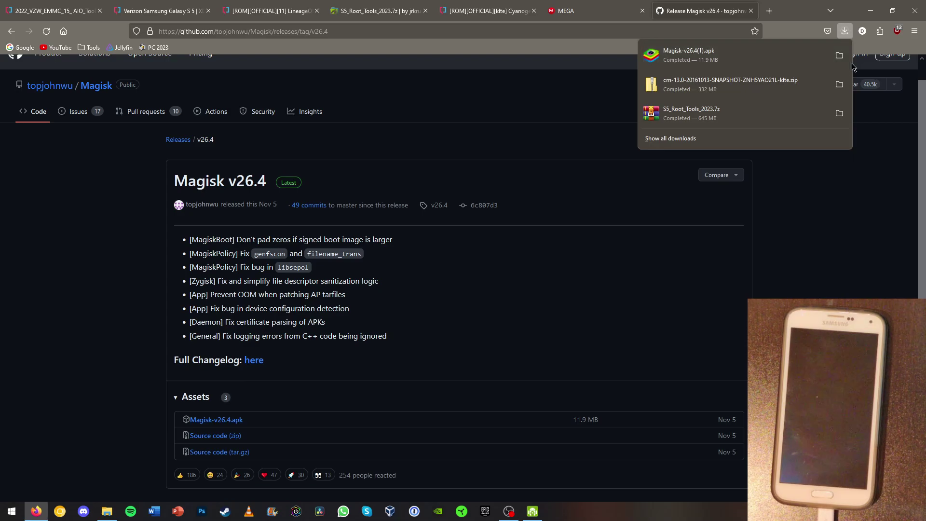
# Change Magisk-v26.4(1).apk's extension to .zip in the Downloads folder, accepting both confirmation prompts.
pyautogui.click(840, 56)
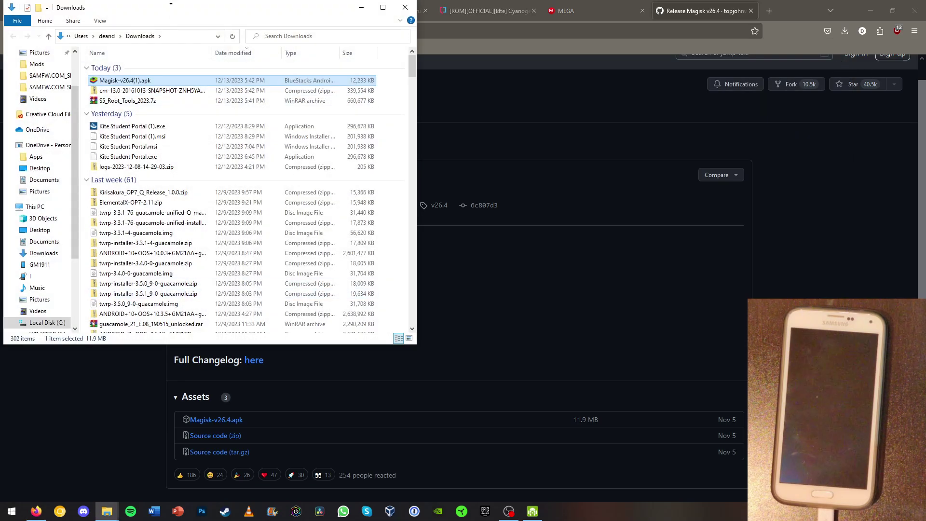
pyautogui.moveTo(178, 3); pyautogui.dragTo(266, 88)
pyautogui.rightClick(235, 168)
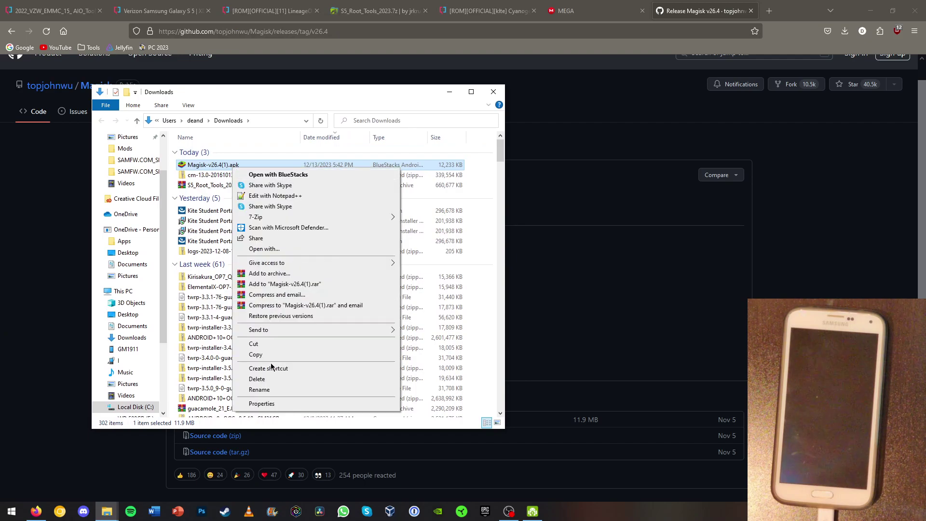
pyautogui.click(259, 390)
pyautogui.press('End')
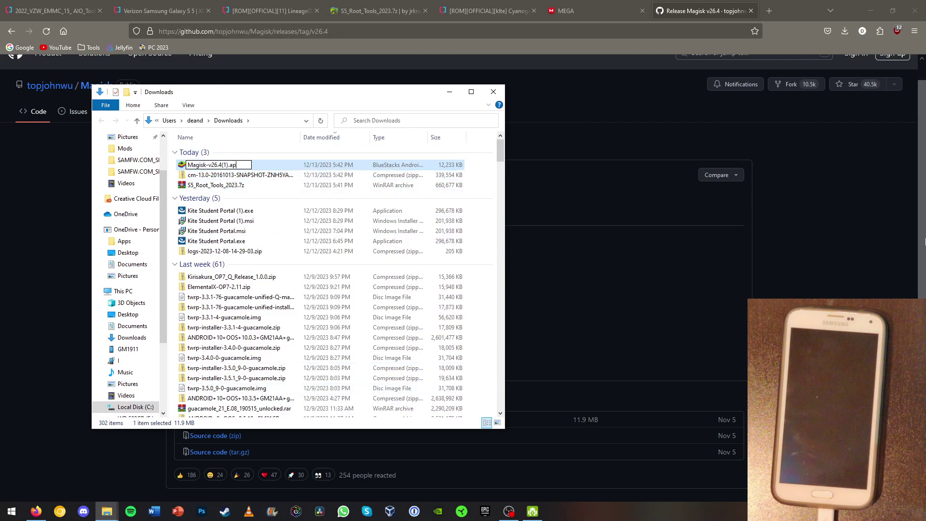
pyautogui.write('zip')
pyautogui.press('Return')
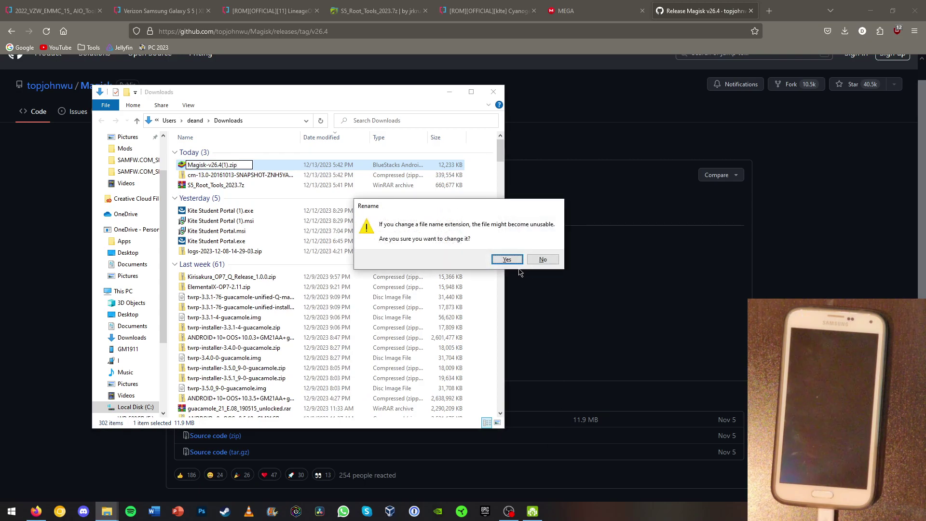
pyautogui.click(501, 259)
pyautogui.click(320, 294)
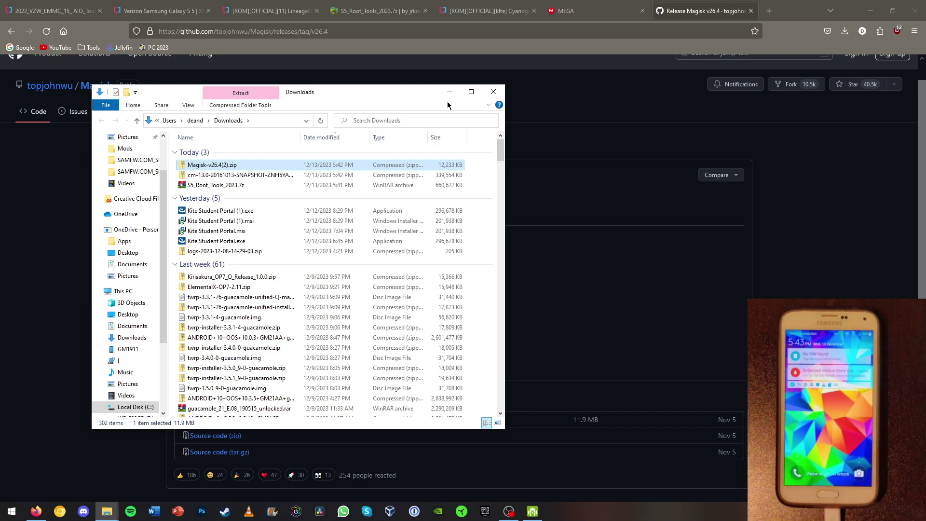
# Reveal the root tools archive in its Downloads folder from Firefox's recent downloads.
pyautogui.click(494, 91)
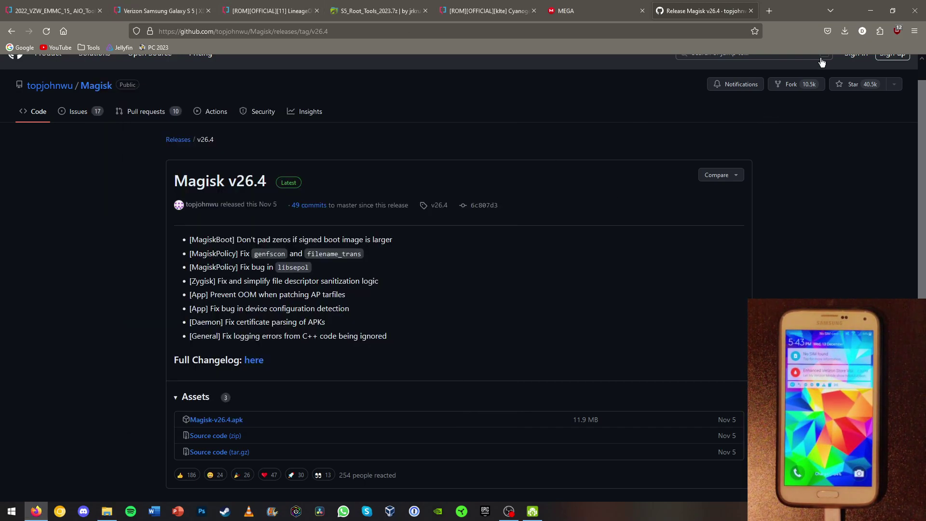
pyautogui.click(845, 31)
pyautogui.click(839, 113)
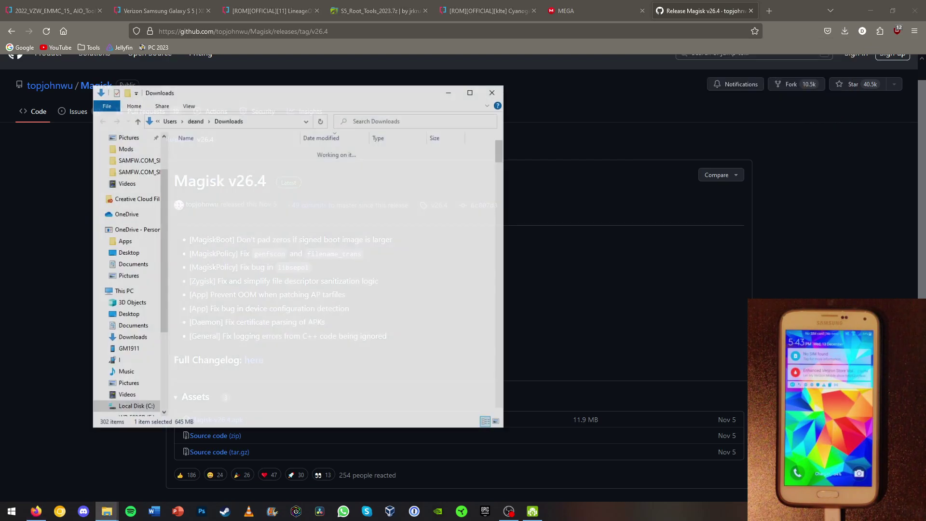
pyautogui.moveTo(209, 98); pyautogui.dragTo(259, 122)
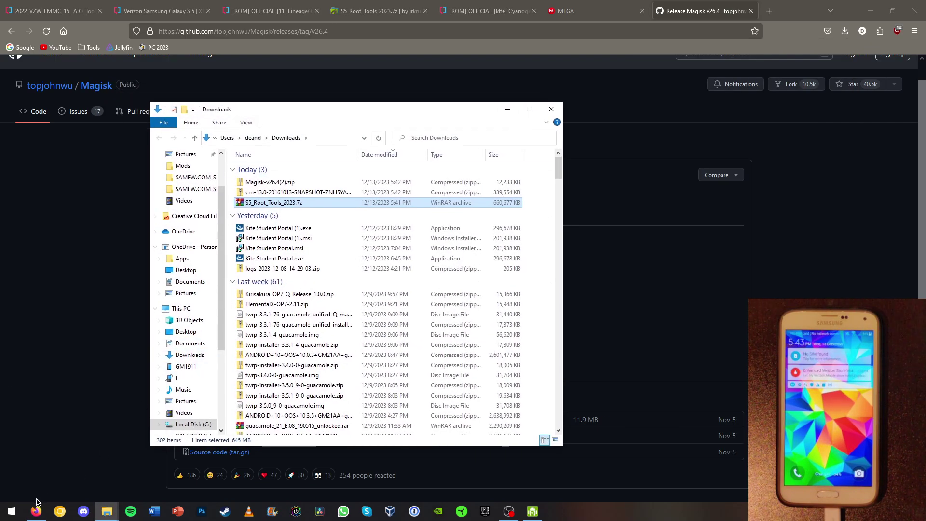
# Launch Windows Security from a 'secu' Start search and go to Virus & threat protection.
pyautogui.click(12, 511)
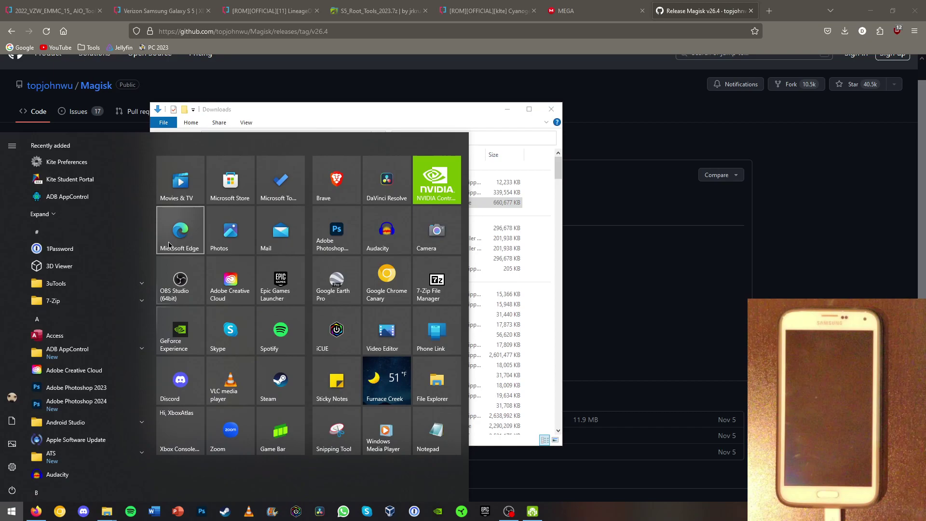
pyautogui.write('secu')
pyautogui.press('Return')
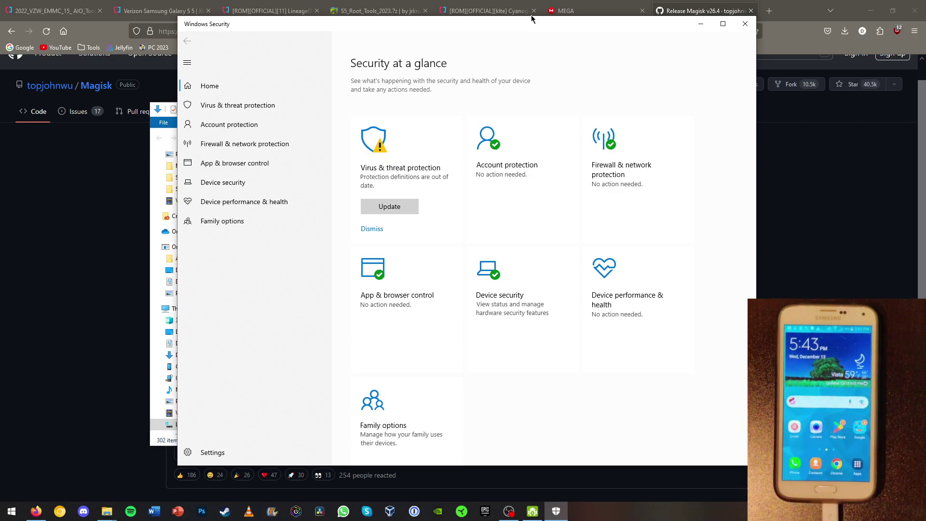
pyautogui.click(239, 111)
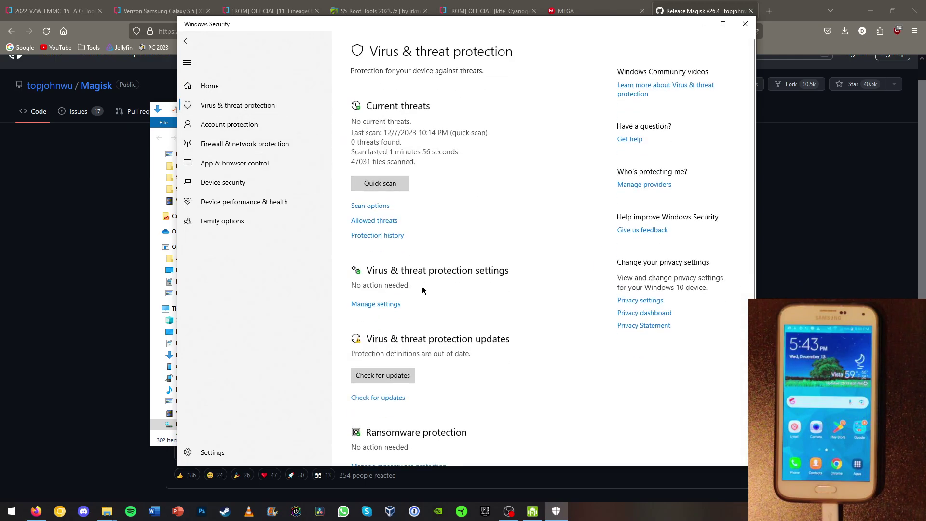
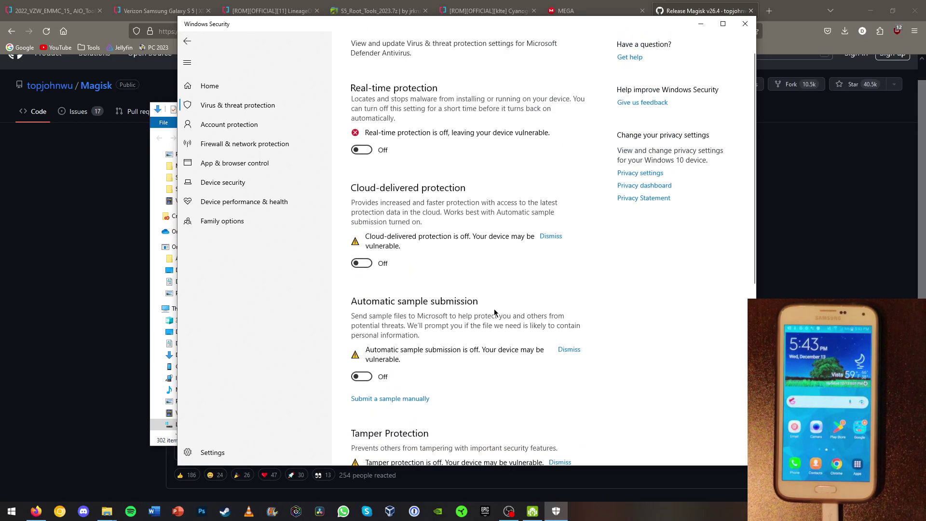
# Turn off Tamper Protection in Windows Security.
pyautogui.click(187, 41)
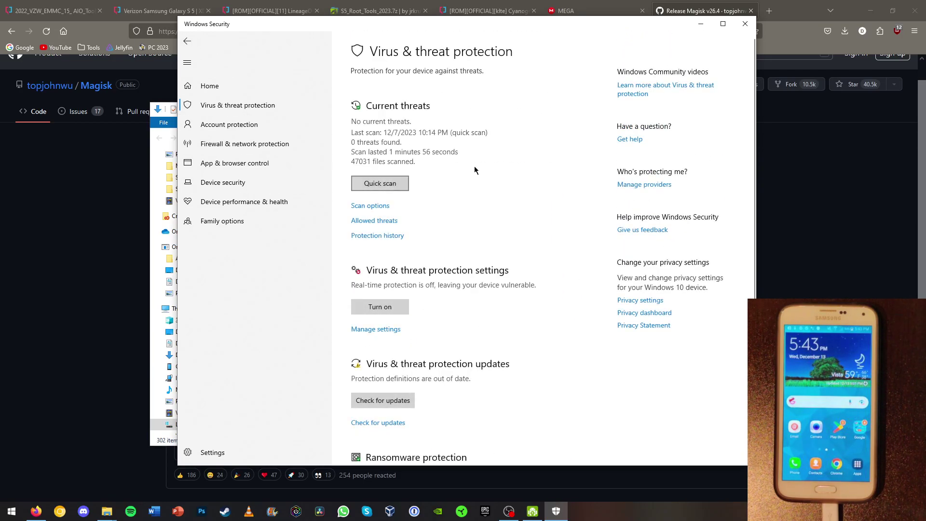
# Minimize Windows Security and extract S5_Root_Tools_2023.7z into an S5_Root_Tools_2023 folder.
pyautogui.click(701, 24)
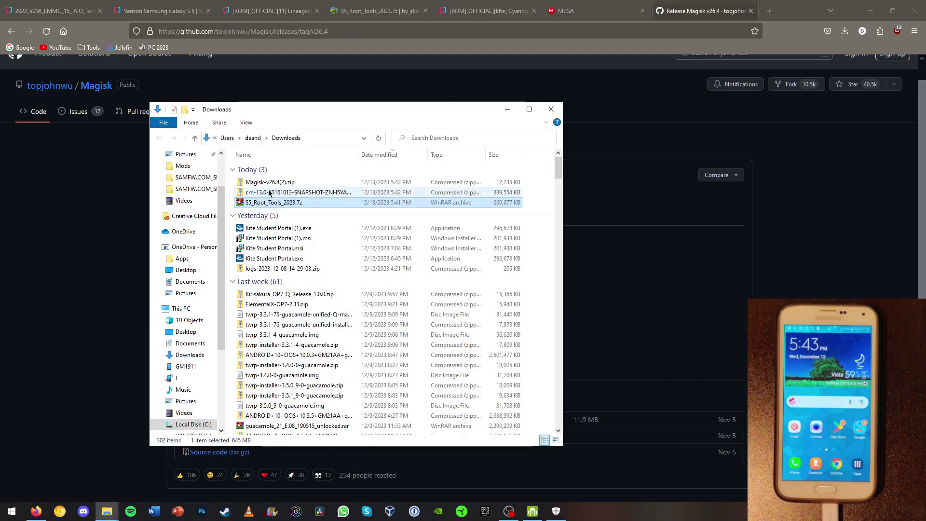
pyautogui.rightClick(263, 207)
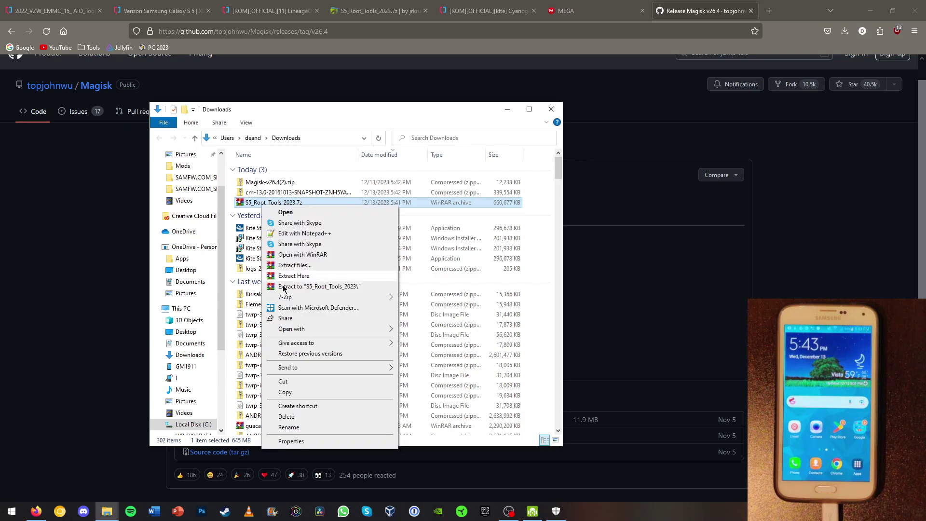
pyautogui.click(292, 286)
pyautogui.moveTo(415, 201); pyautogui.dragTo(302, 256)
# Begin renaming the archive, then cancel, keeping its original name.
pyautogui.rightClick(290, 207)
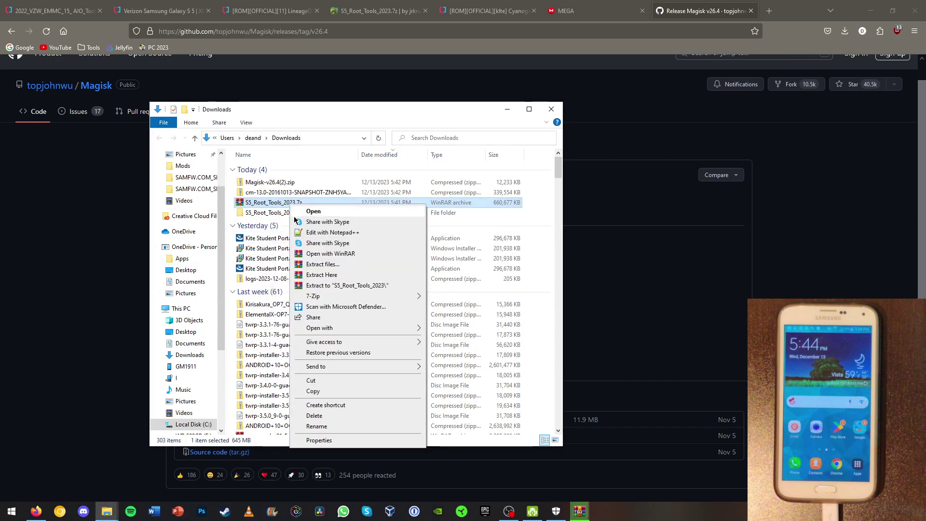
pyautogui.press('m')
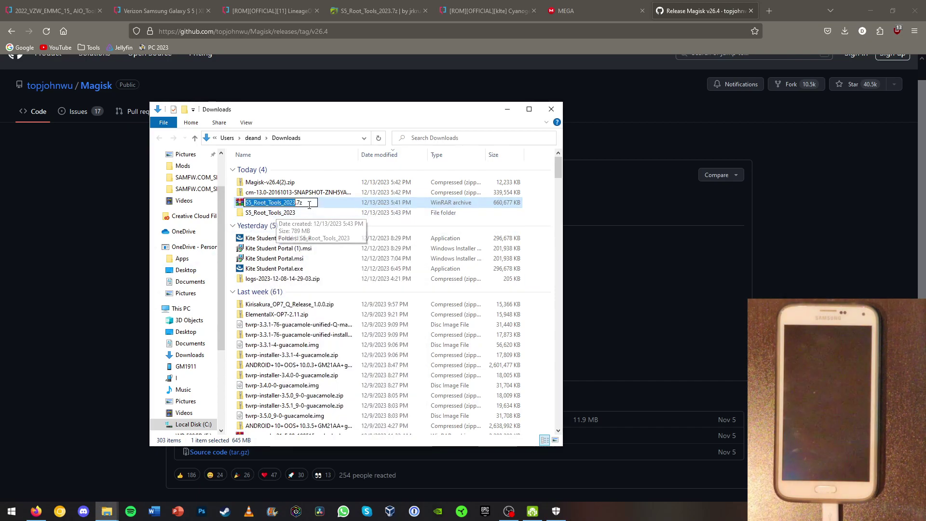
pyautogui.press('End')
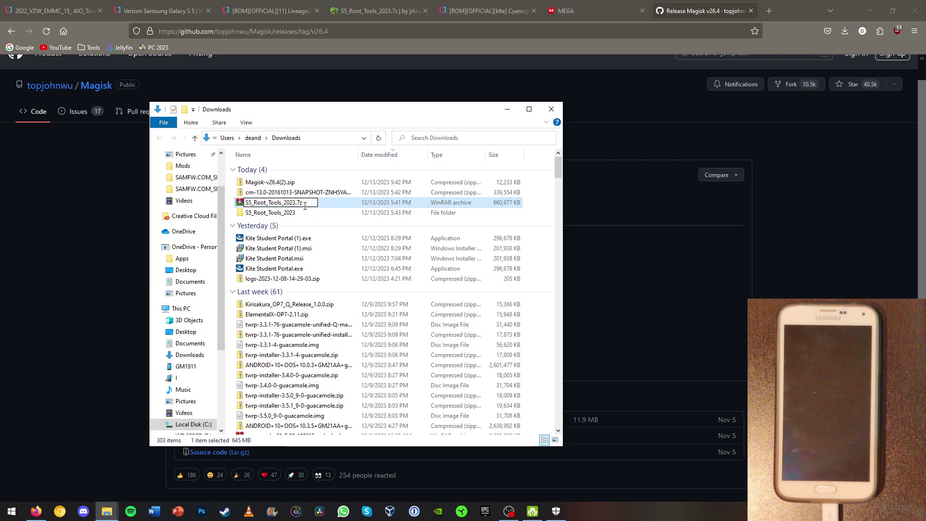
pyautogui.press('Return')
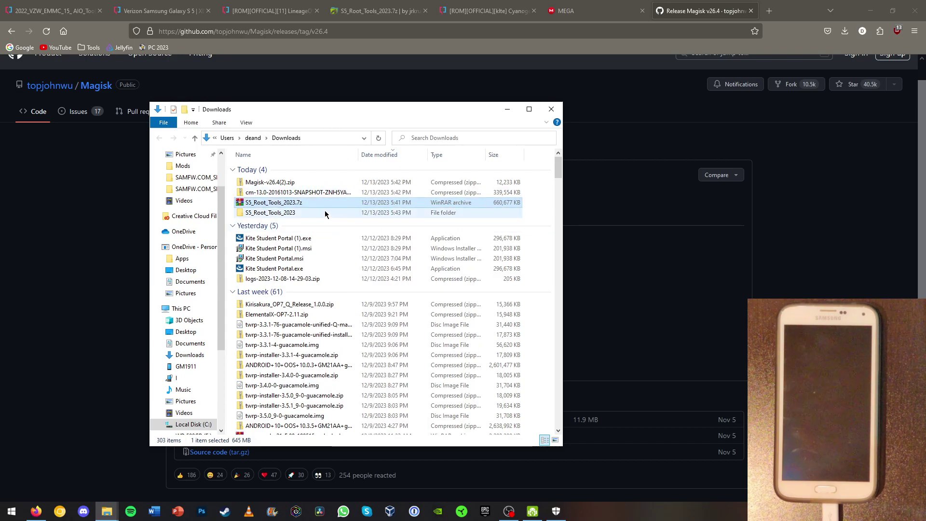
# Open the extracted S5_Root_Tools_2023 folder and its inner S5_Root_Tools_2023 subfolder.
pyautogui.rightClick(326, 203)
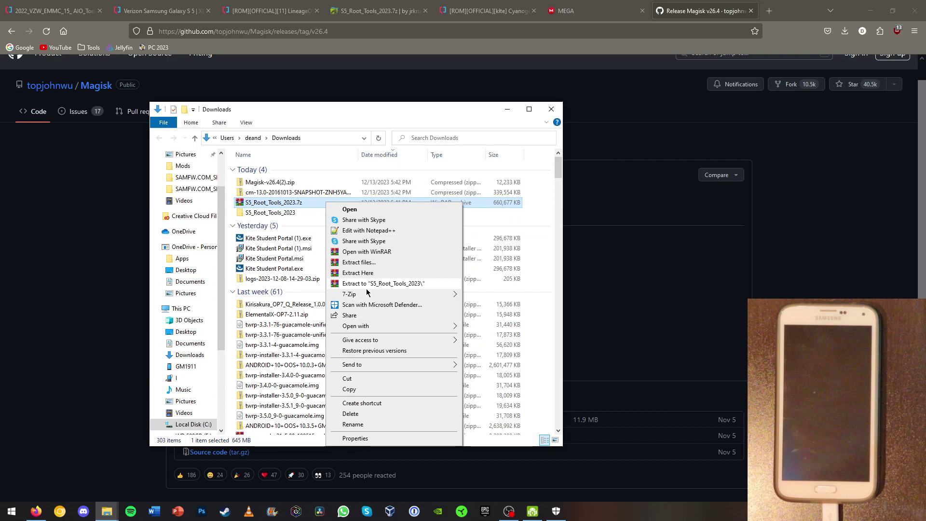
pyautogui.click(332, 127)
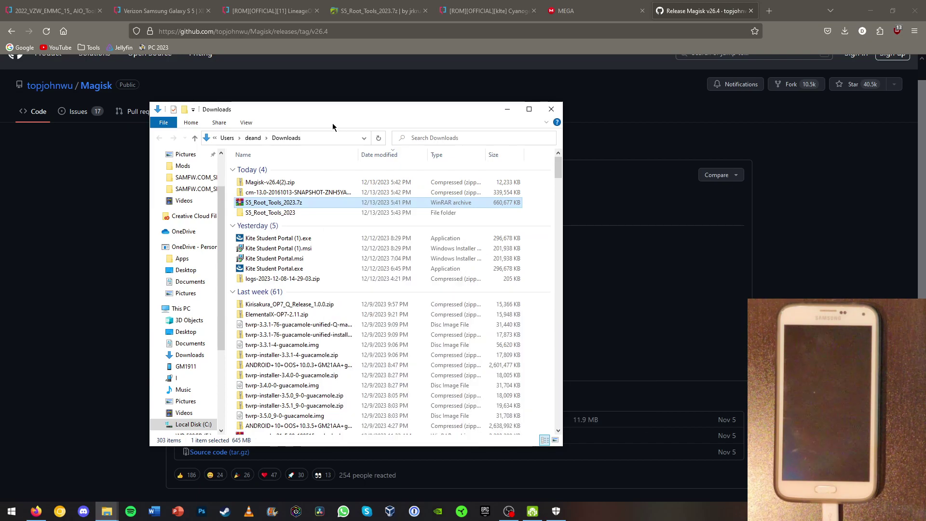
pyautogui.doubleClick(255, 213)
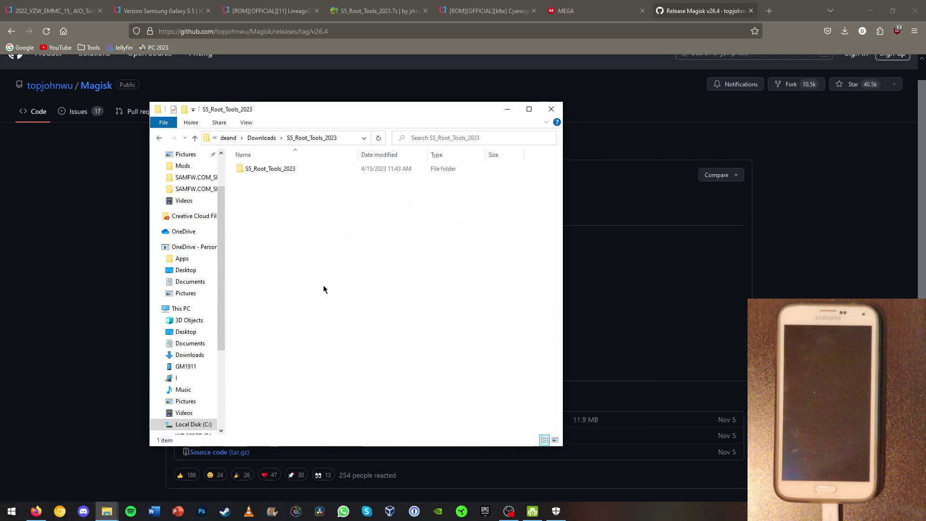
pyautogui.doubleClick(256, 169)
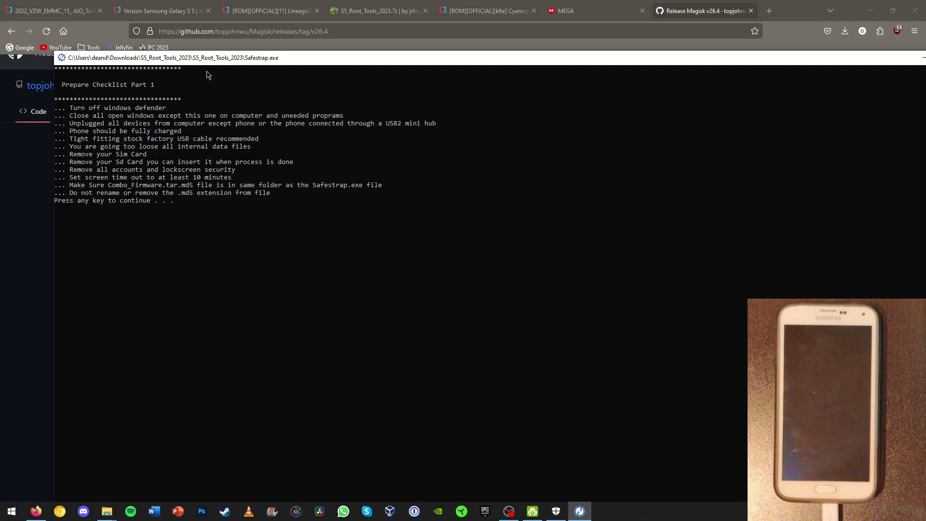
# Maximize, restore and reposition the Safestrap console at the top-left so it fits on screen.
pyautogui.moveTo(203, 62); pyautogui.dragTo(201, 3)
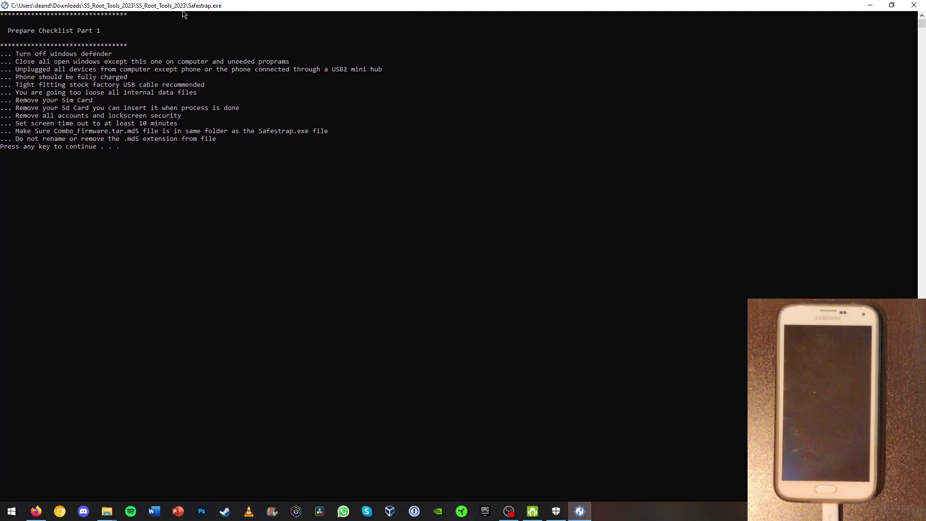
pyautogui.click(892, 4)
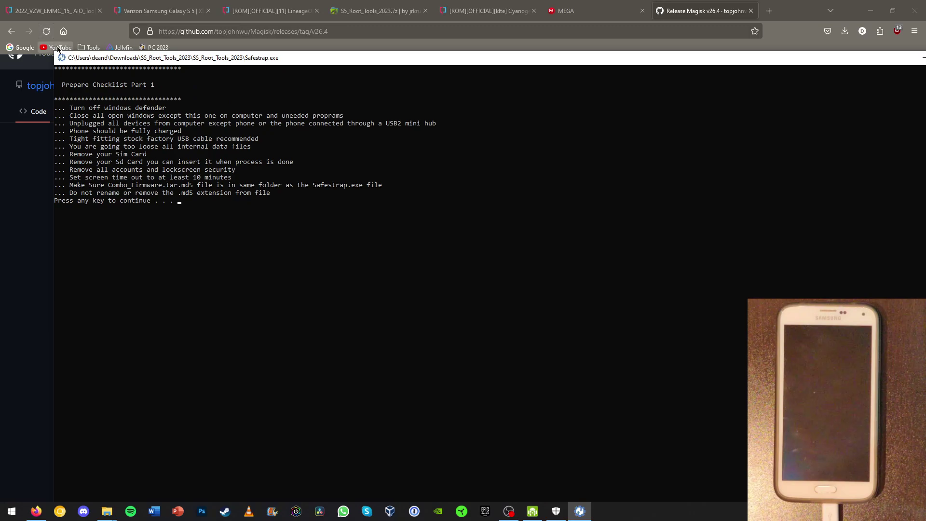
pyautogui.moveTo(68, 59); pyautogui.dragTo(301, 188)
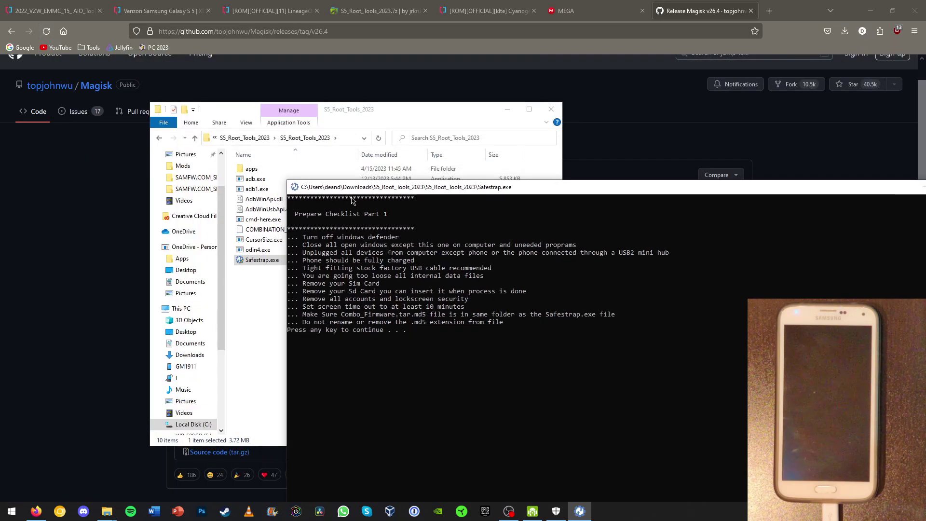
pyautogui.moveTo(362, 189); pyautogui.dragTo(147, 47)
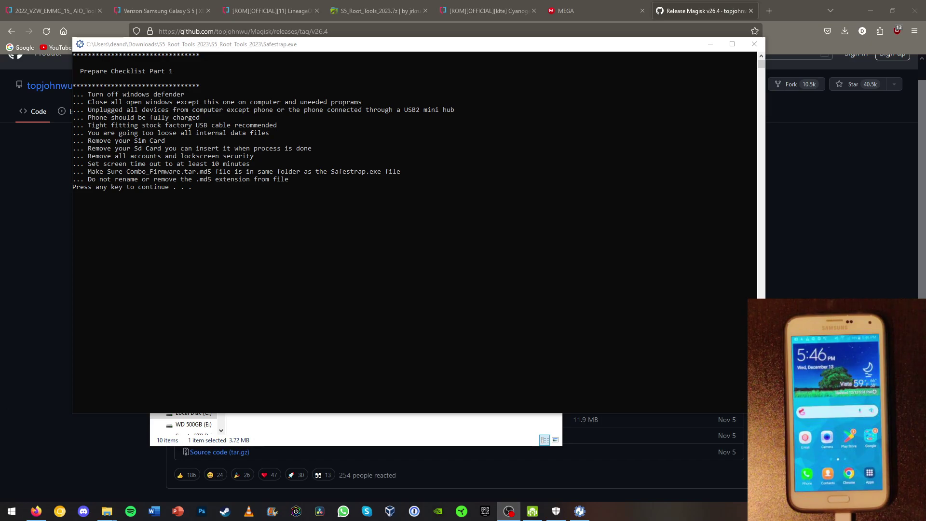
pyautogui.click(178, 47)
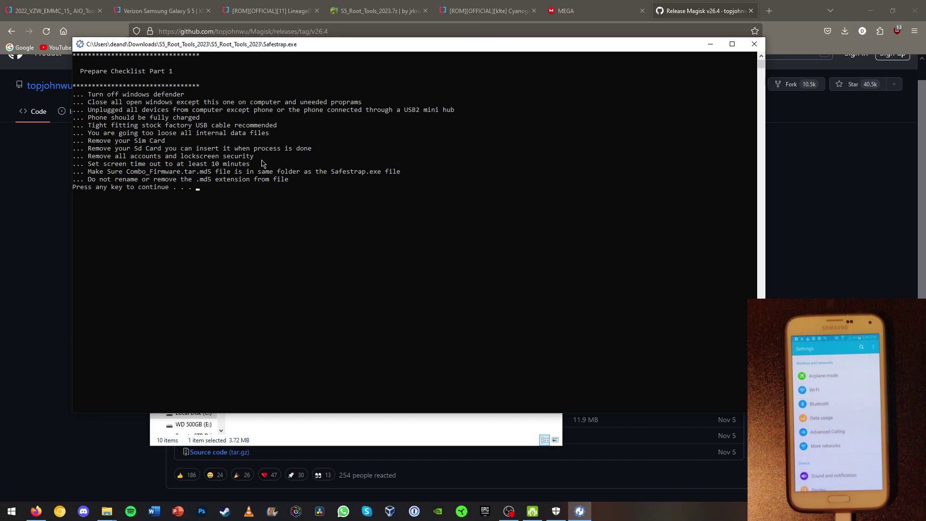
pyautogui.moveTo(261, 164); pyautogui.dragTo(97, 165)
pyautogui.click(151, 161)
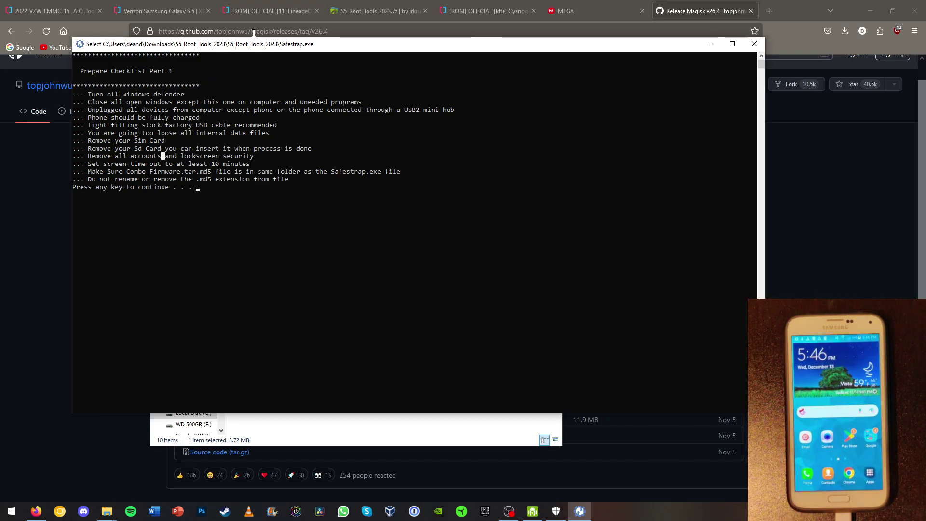
# Continue past Prepare Checklist Part 1 and the USB debugging instructions to reach Check USB Debugging Part 1.
pyautogui.press('Escape')
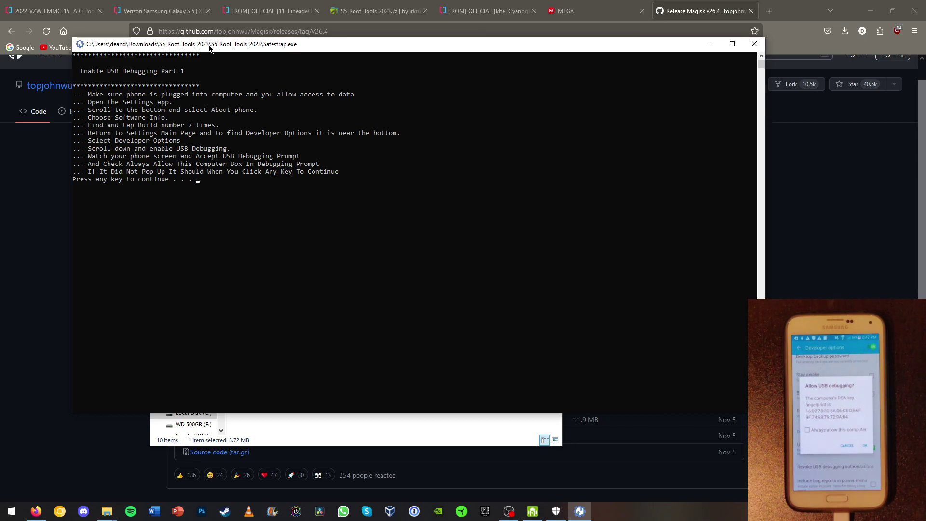
pyautogui.press('Return')
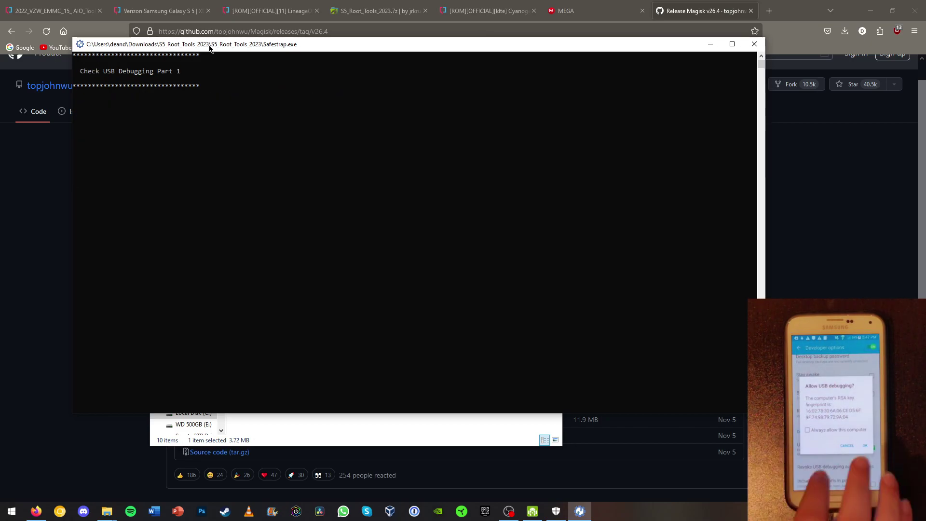
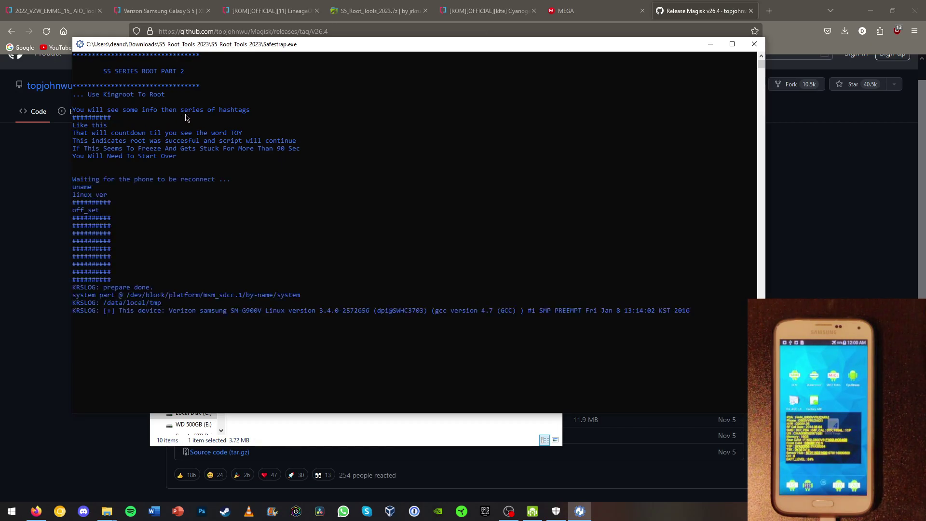
pyautogui.scroll(-1, 187, 118)
pyautogui.scroll(-2, 187, 118)
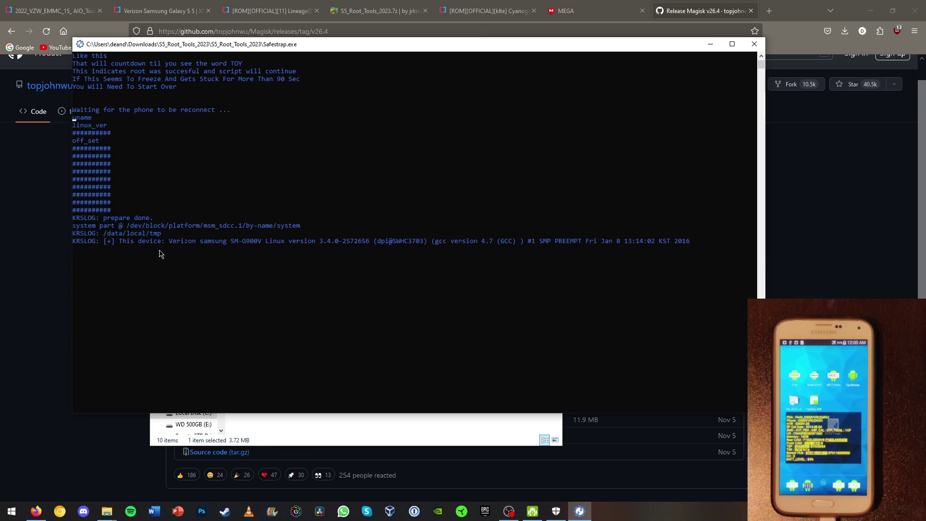
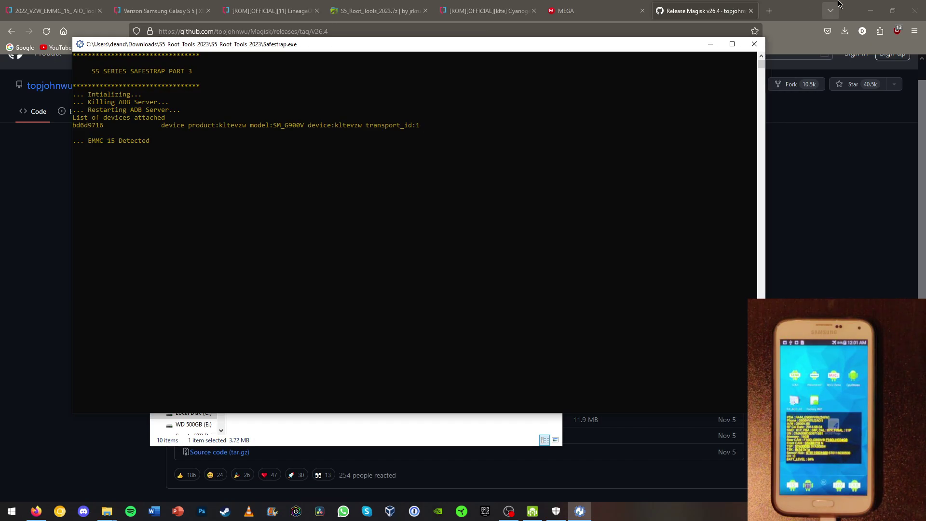
# Highlight the detected EMMC 15 text and the several-minutes warning lines in the Safestrap console, then clear the selection.
pyautogui.moveTo(89, 141); pyautogui.dragTo(118, 141)
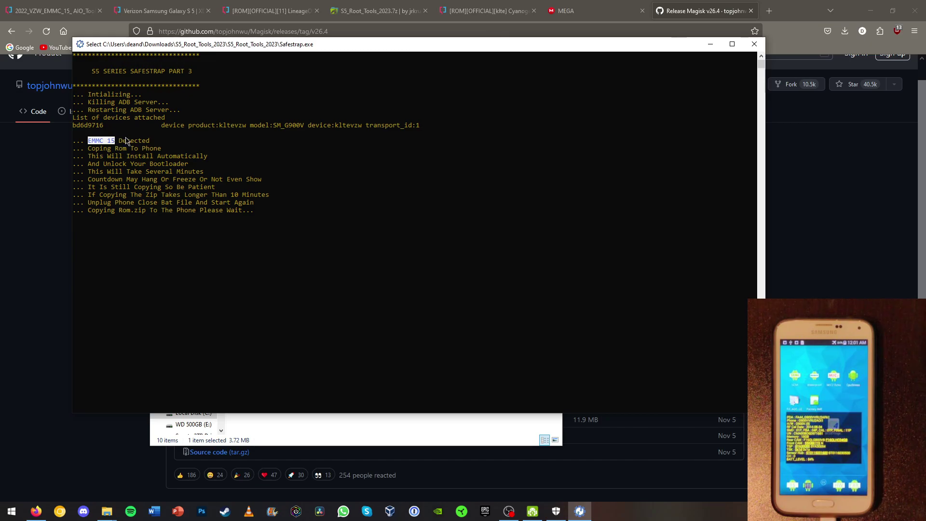
pyautogui.click(127, 140)
pyautogui.click(104, 141)
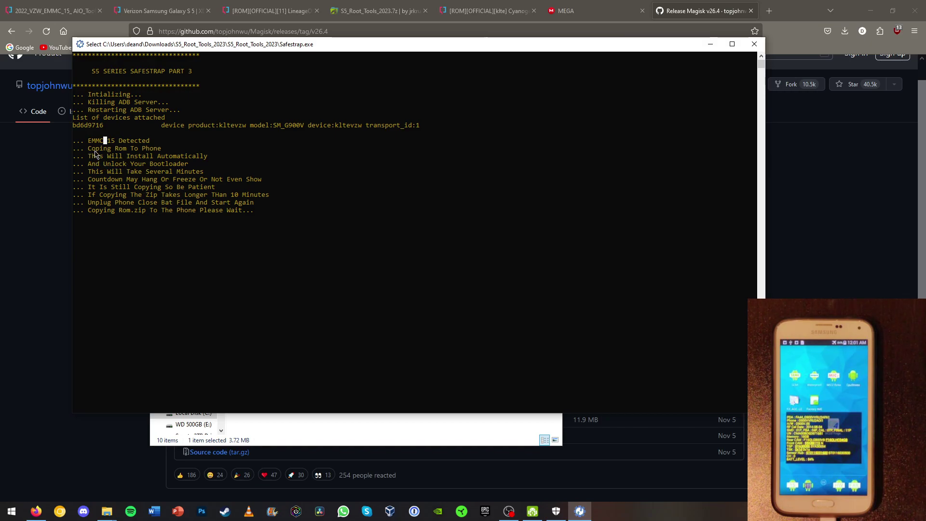
pyautogui.moveTo(89, 170); pyautogui.dragTo(195, 173)
pyautogui.click(170, 185)
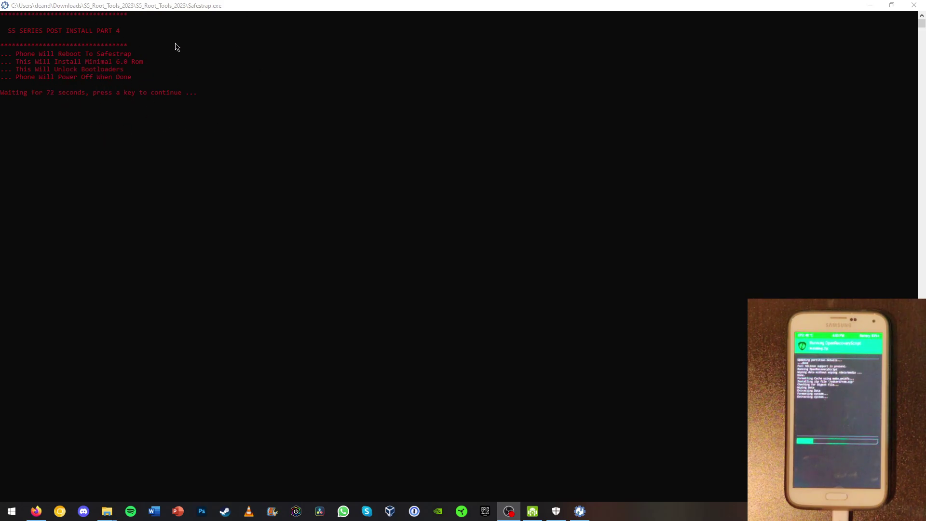
# Close the Safestrap console, maximize File Explorer, and open the Downloads folder.
pyautogui.click(916, 6)
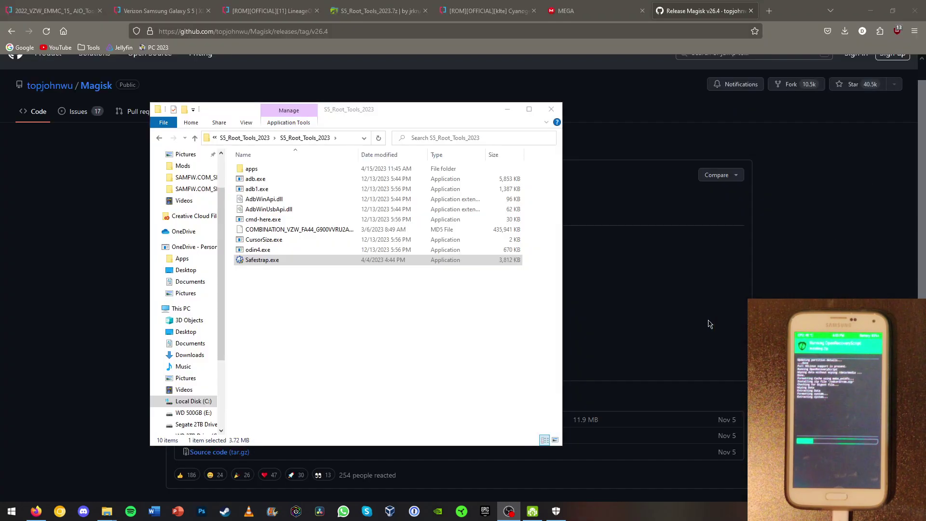
pyautogui.click(529, 109)
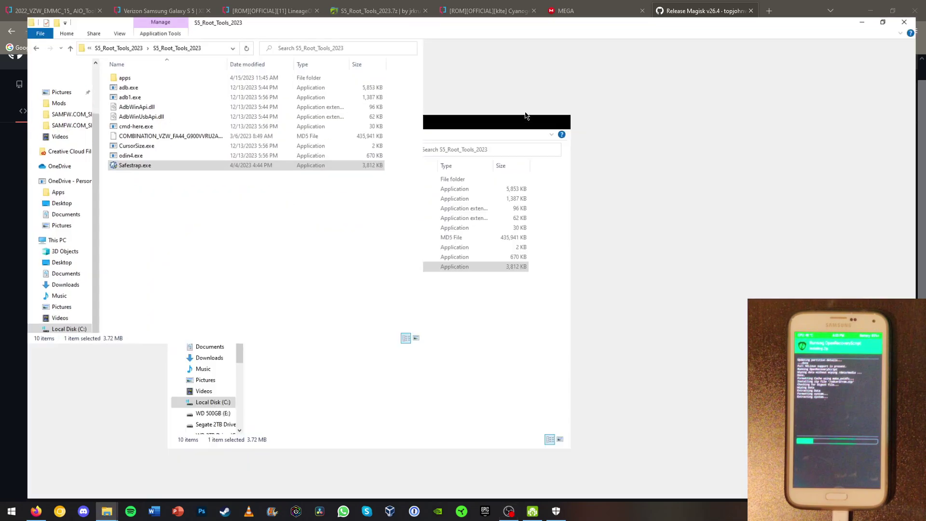
pyautogui.click(49, 306)
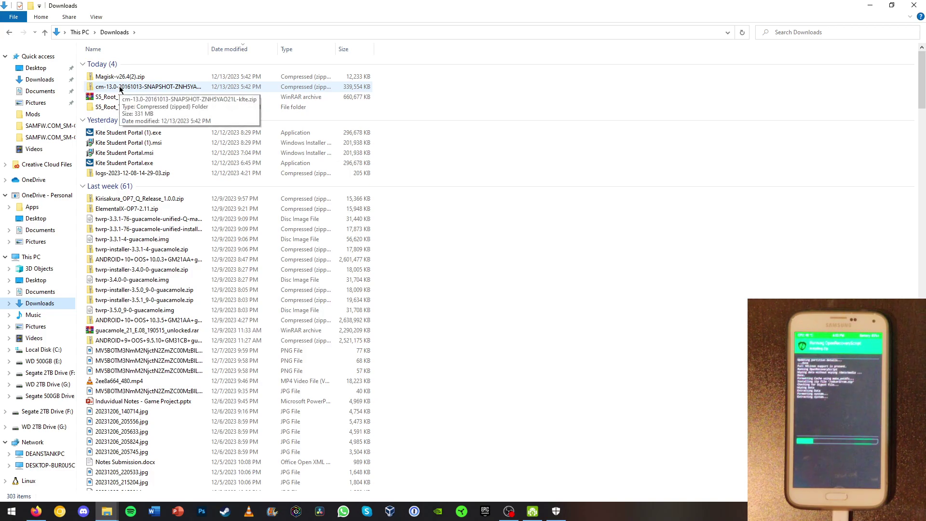
# Copy the cm-13.0 ROM zip and Magisk-v26.4(2).zip, then go up to This PC.
pyautogui.click(120, 85)
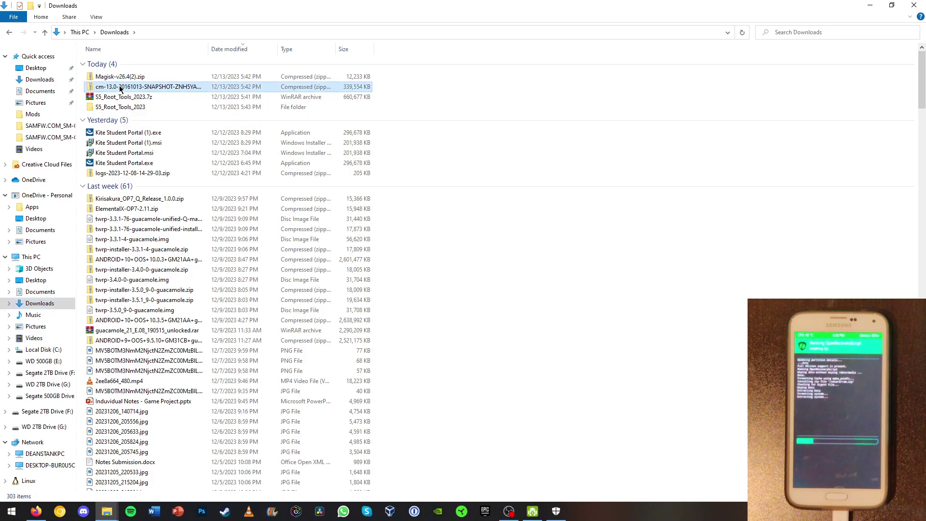
pyautogui.keyDown('shift'); pyautogui.click(115, 75); pyautogui.keyUp('shift')
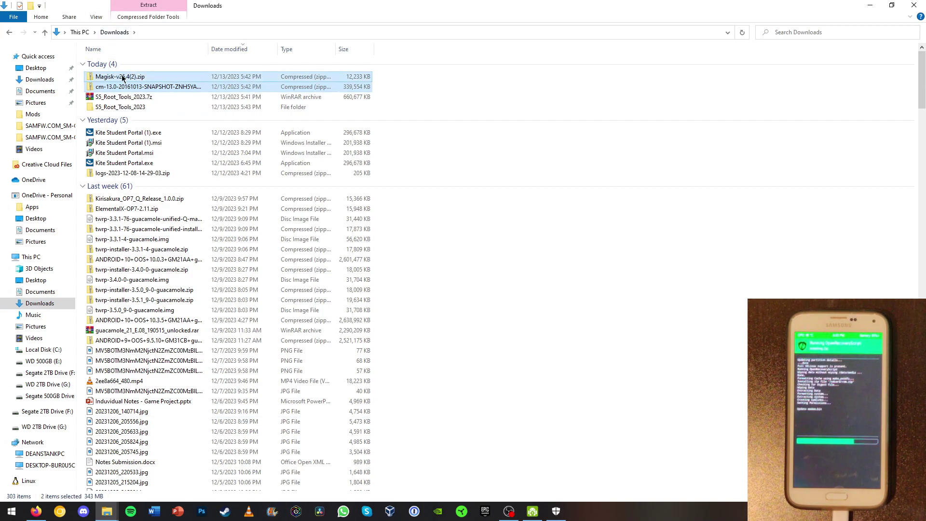
pyautogui.rightClick(123, 78)
pyautogui.click(164, 303)
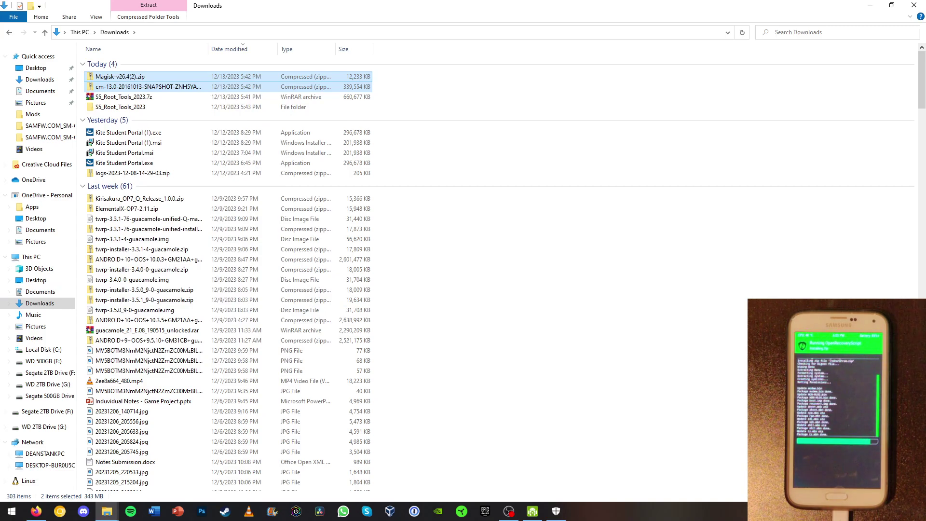
pyautogui.hotkey('alt', 'Up')
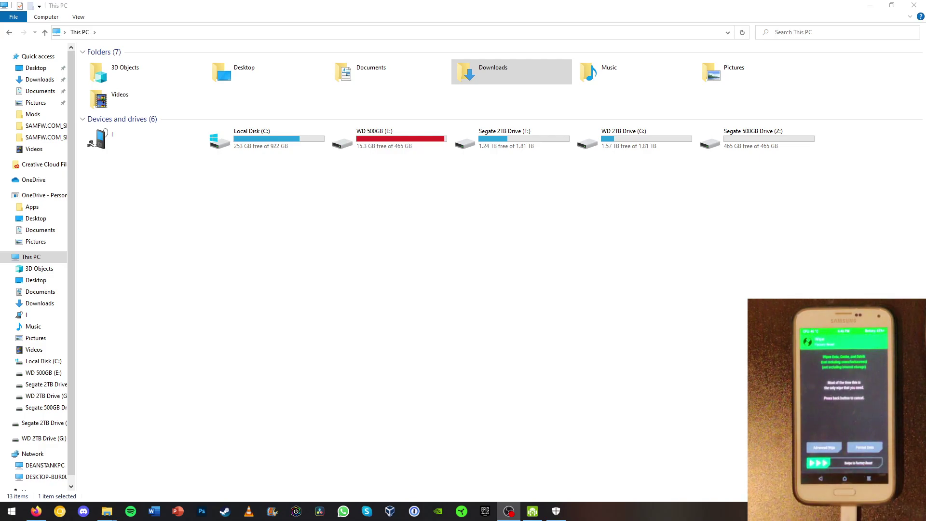
# Paste the Magisk and cm-13.0 zips into the phone's Internal Storage folder.
pyautogui.doubleClick(112, 146)
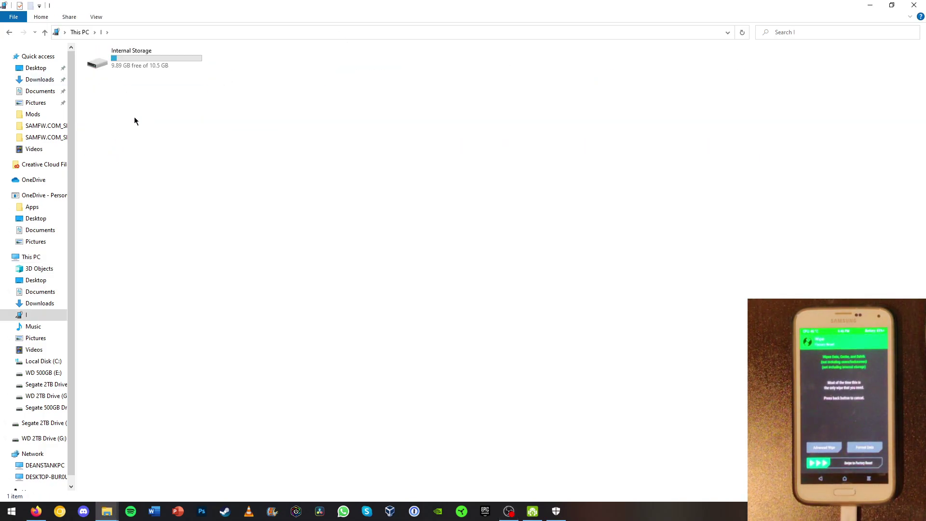
pyautogui.doubleClick(169, 58)
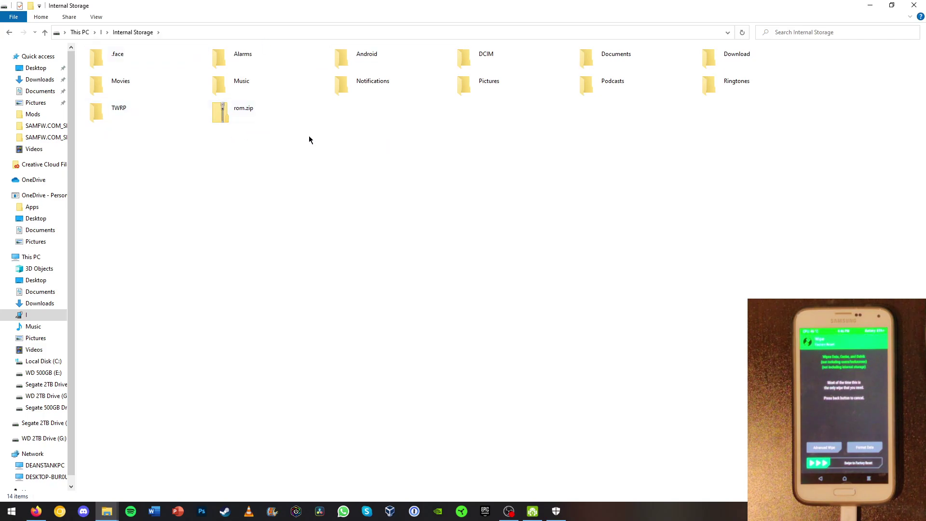
pyautogui.rightClick(394, 163)
pyautogui.click(427, 222)
pyautogui.moveTo(467, 215); pyautogui.dragTo(545, 200)
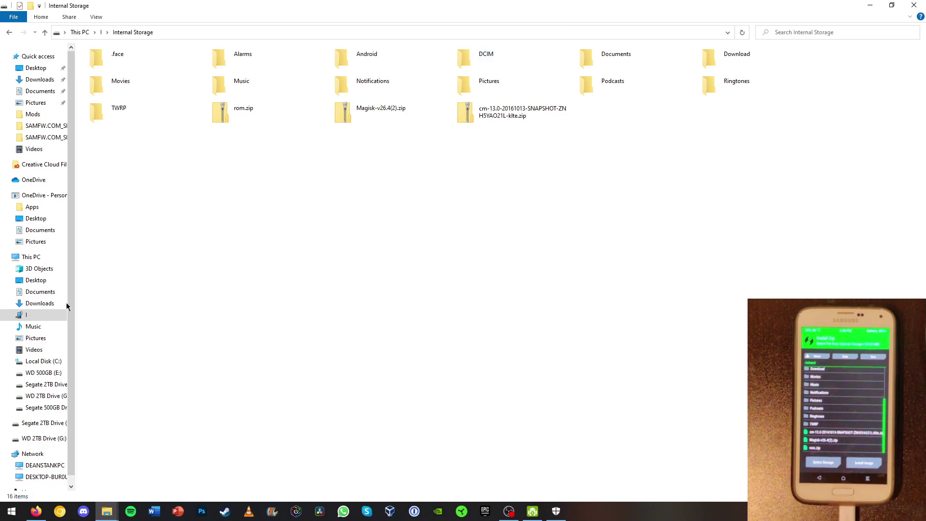
pyautogui.click(46, 304)
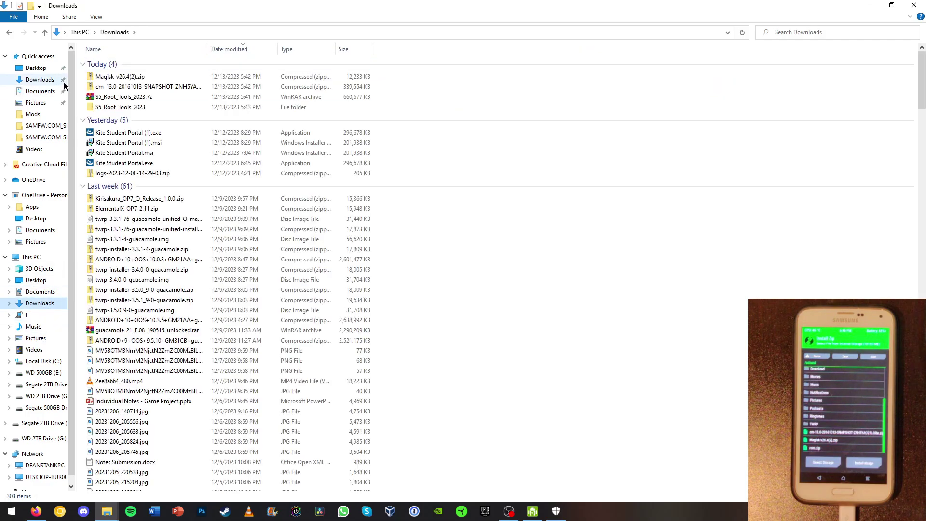
pyautogui.click(159, 87)
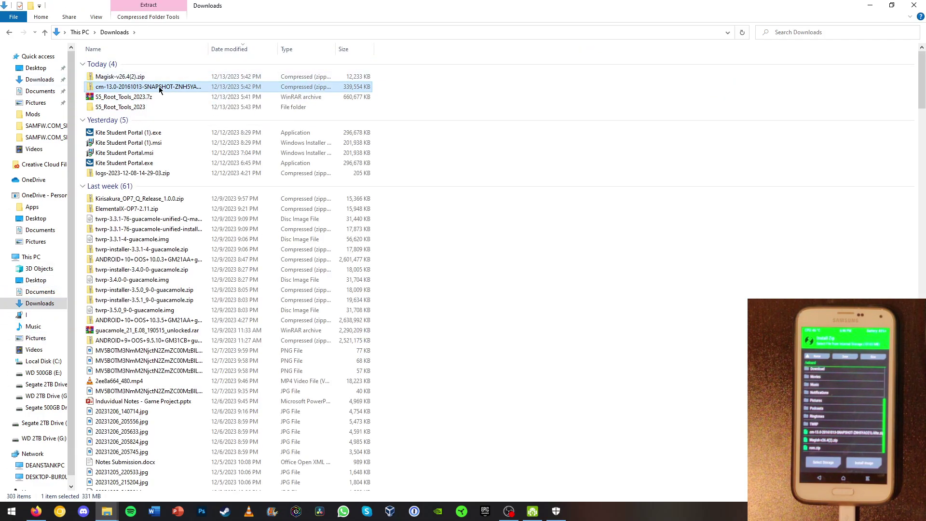
pyautogui.rightClick(159, 87)
pyautogui.click(108, 87)
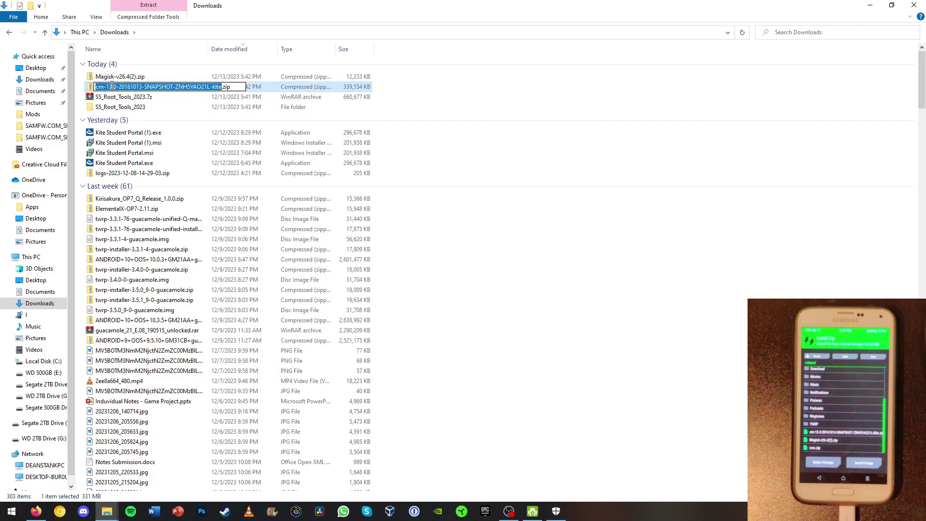
pyautogui.click(301, 88)
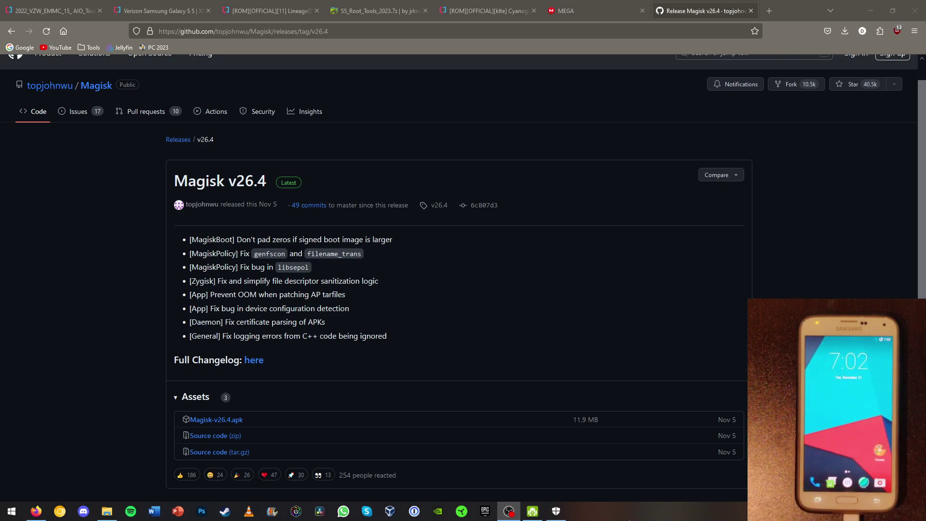
# In Downloads, rename Magisk-v26.4(2).zip to Magisk-v26.4(2).apk, accepting the extension change warning.
pyautogui.click(107, 511)
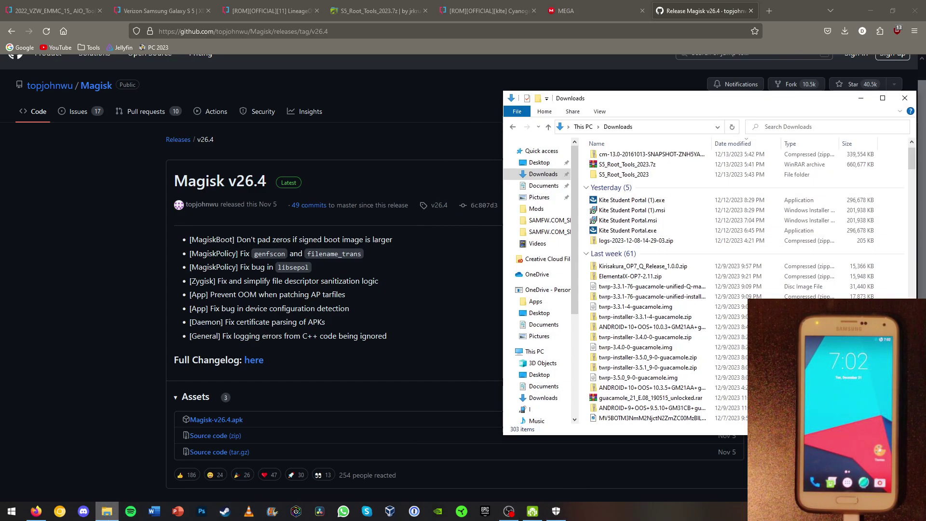
pyautogui.moveTo(598, 104); pyautogui.dragTo(188, 58)
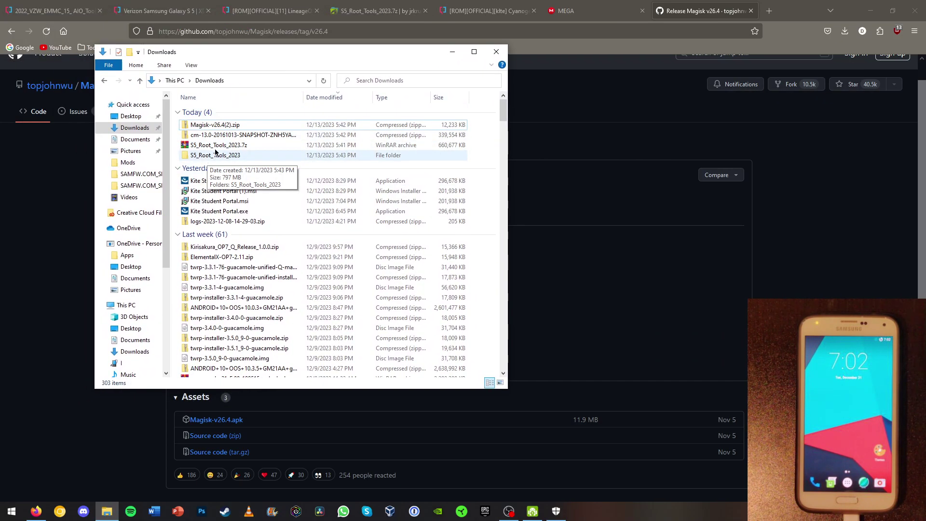
pyautogui.rightClick(224, 127)
pyautogui.click(250, 397)
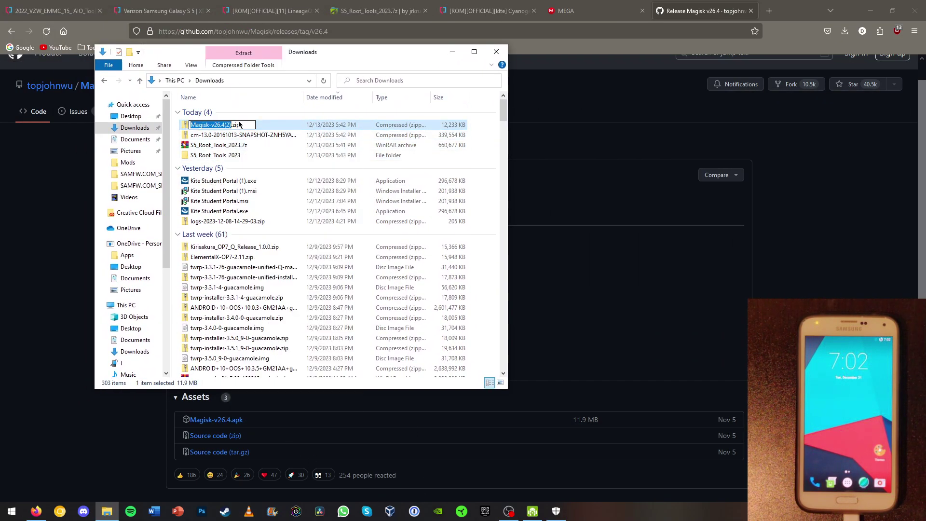
pyautogui.click(243, 126)
pyautogui.press('BackSpace')
pyautogui.press('BackSpace')
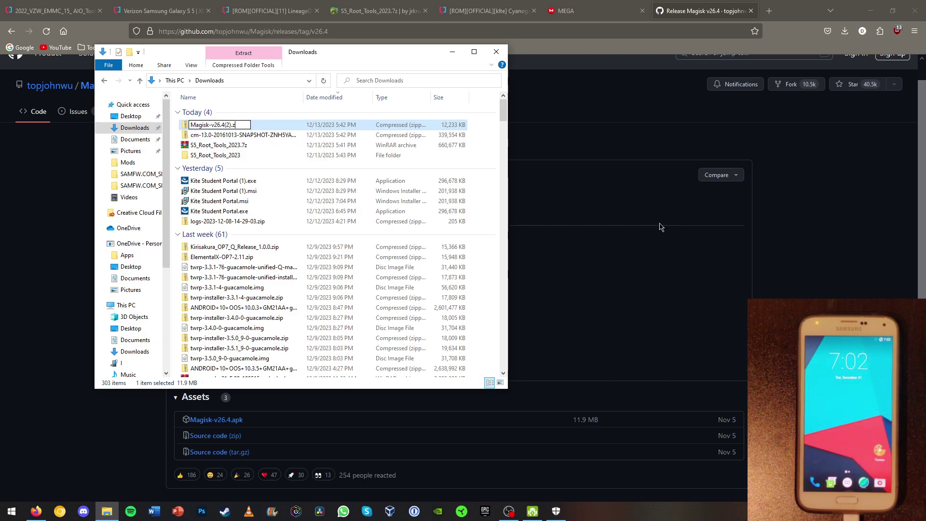
pyautogui.press('BackSpace')
pyautogui.write('apk')
pyautogui.press('Return')
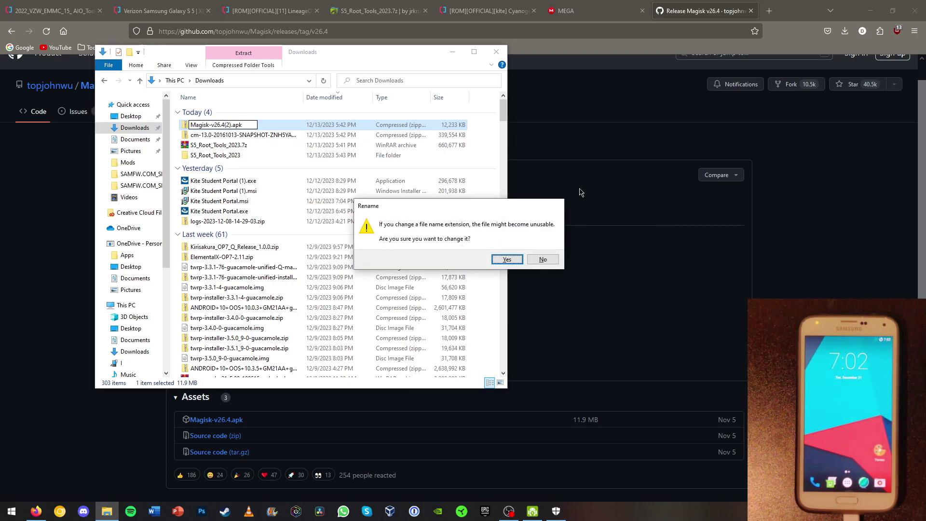
pyautogui.press('Return')
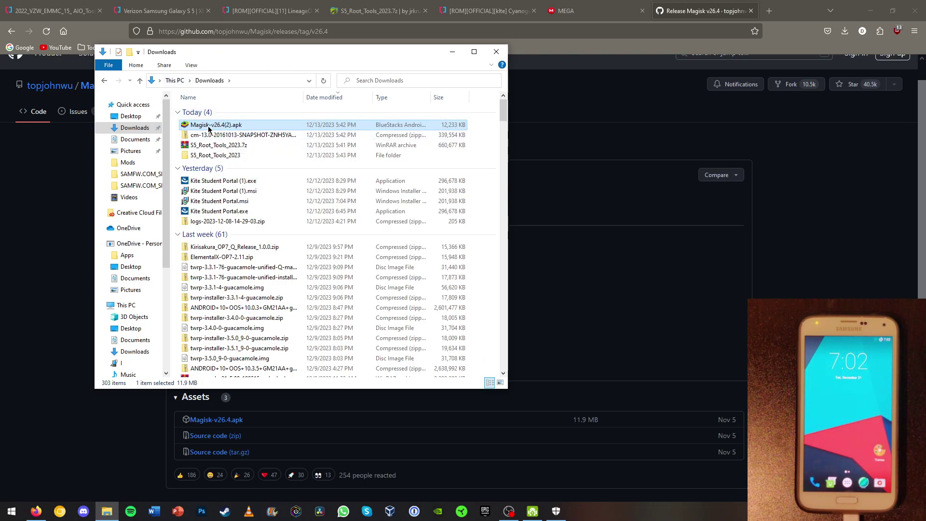
# Copy Magisk-v26.4(2).apk and go to the phone device folder.
pyautogui.rightClick(209, 128)
pyautogui.click(244, 315)
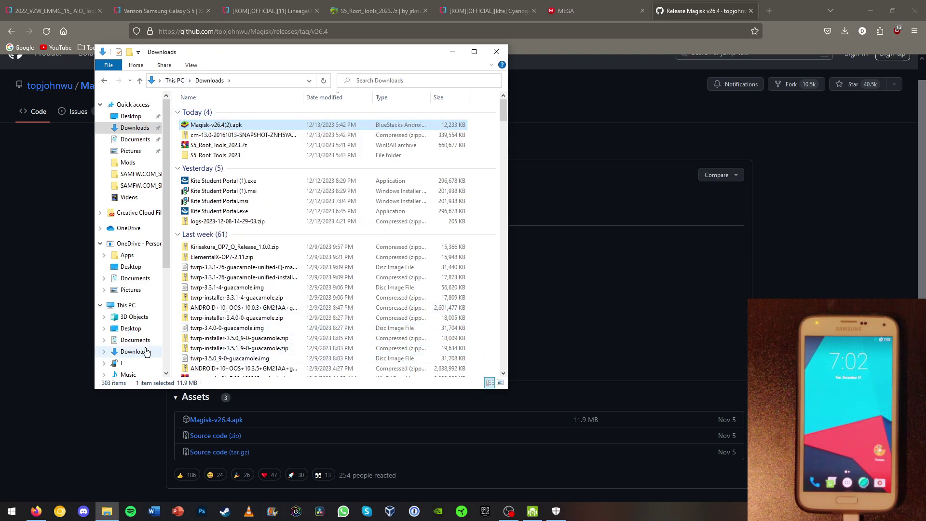
pyautogui.click(124, 363)
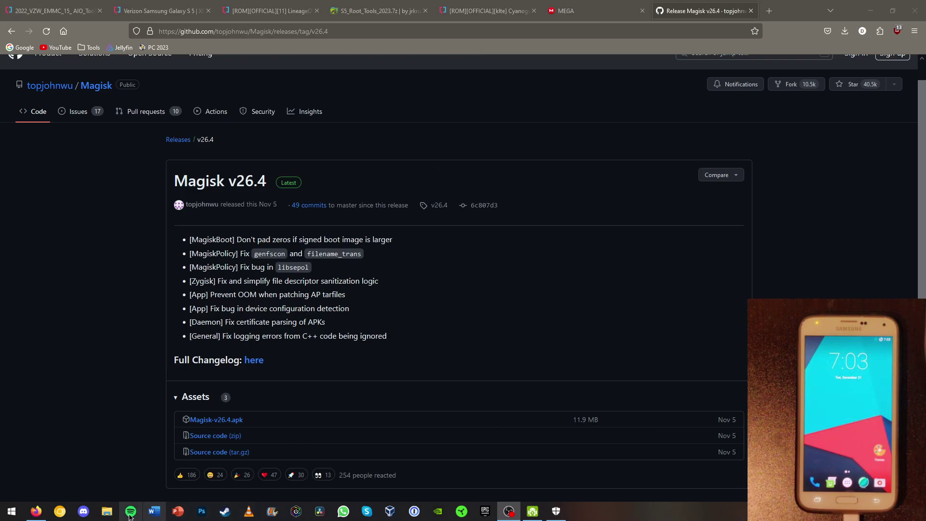
# Paste Magisk-v26.4(2).apk into the phone's Internal storage, bringing it to 17 items.
pyautogui.click(107, 511)
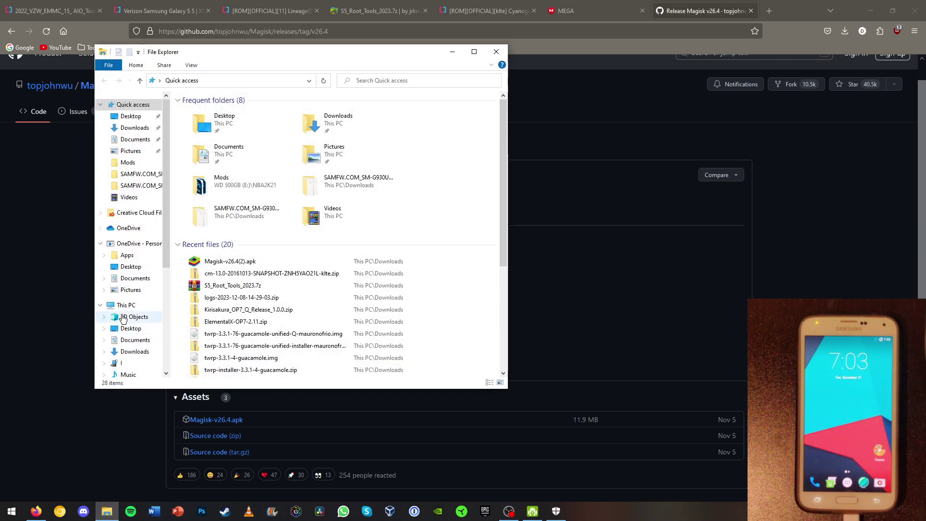
pyautogui.click(122, 363)
pyautogui.doubleClick(251, 105)
pyautogui.rightClick(236, 328)
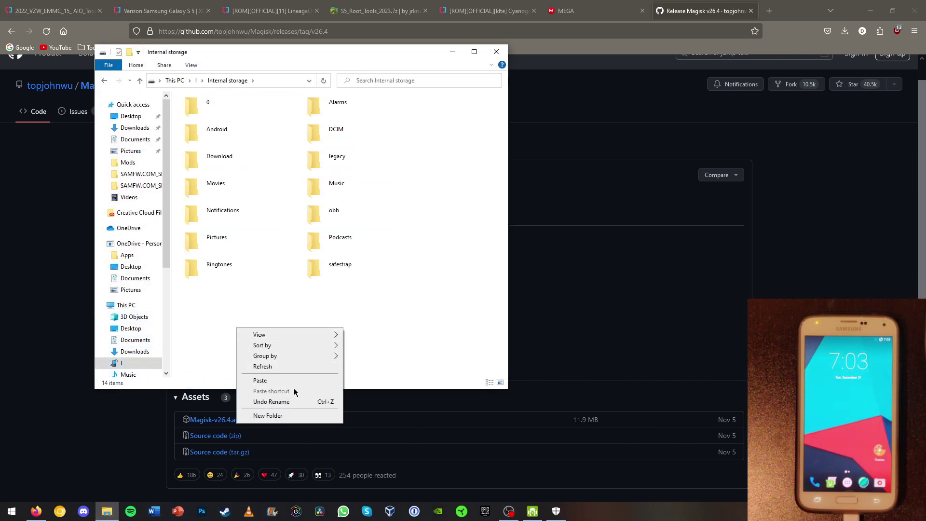
pyautogui.click(285, 380)
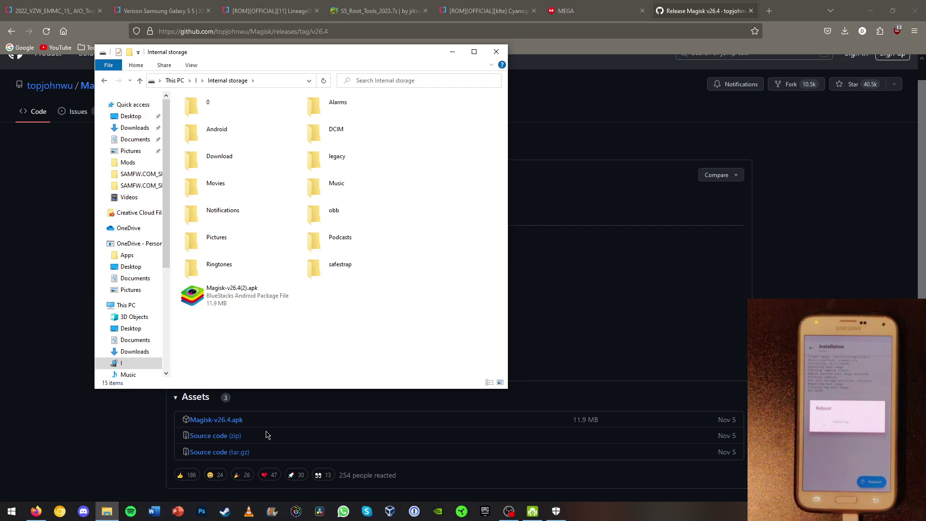
pyautogui.click(265, 434)
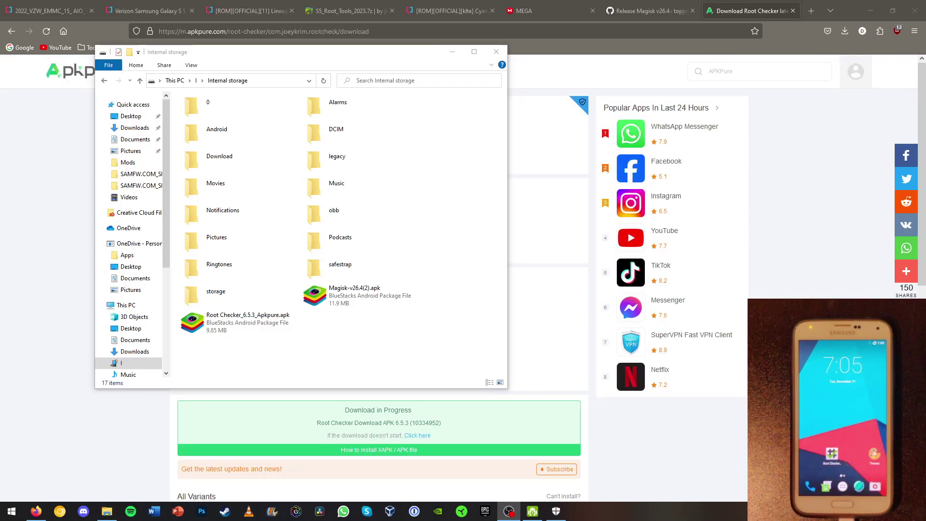